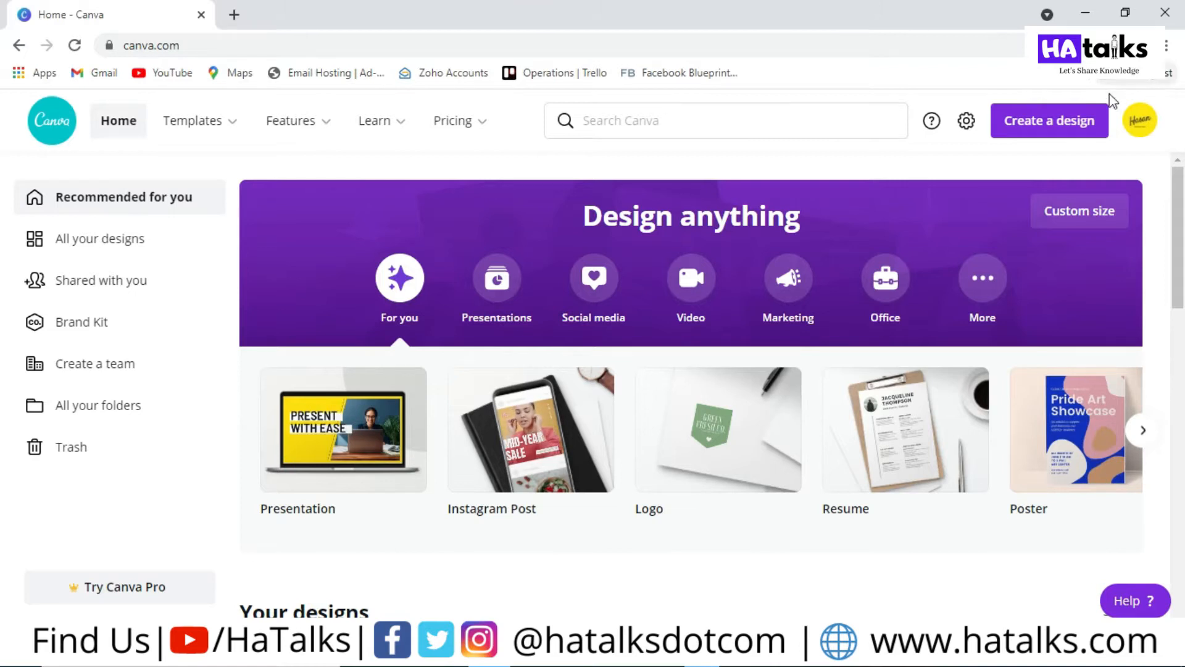
# Search the design types for "you" and create a new YouTube Thumbnail design of 1280 × 720 px.
pyautogui.click(1029, 126)
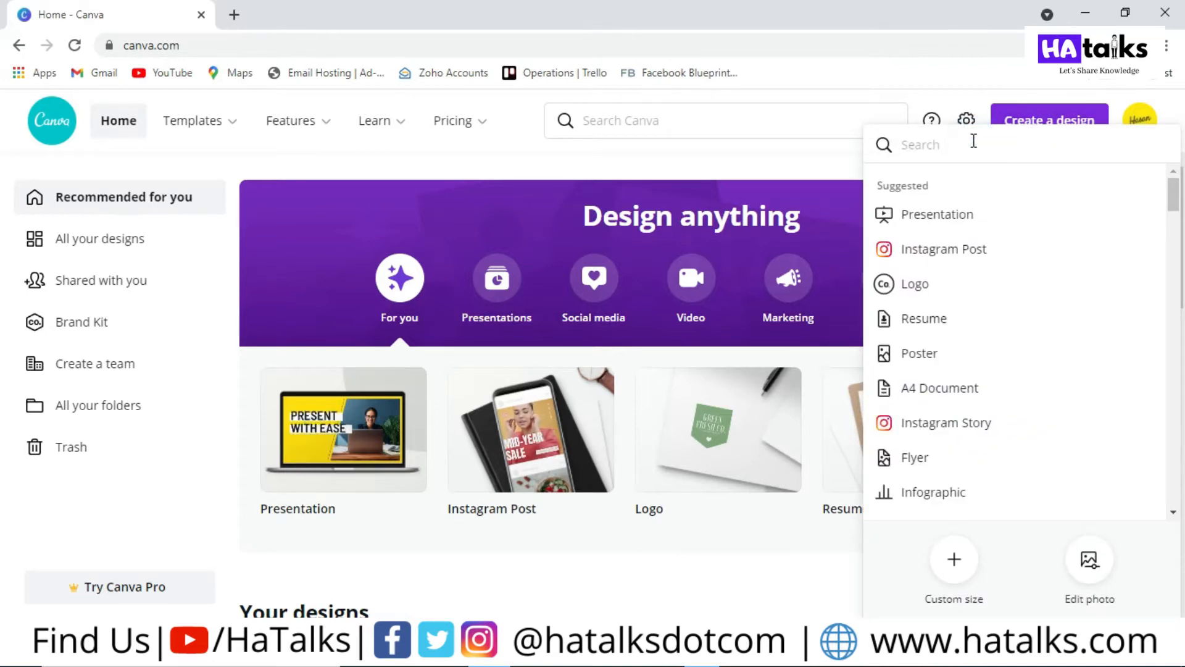
pyautogui.write('you')
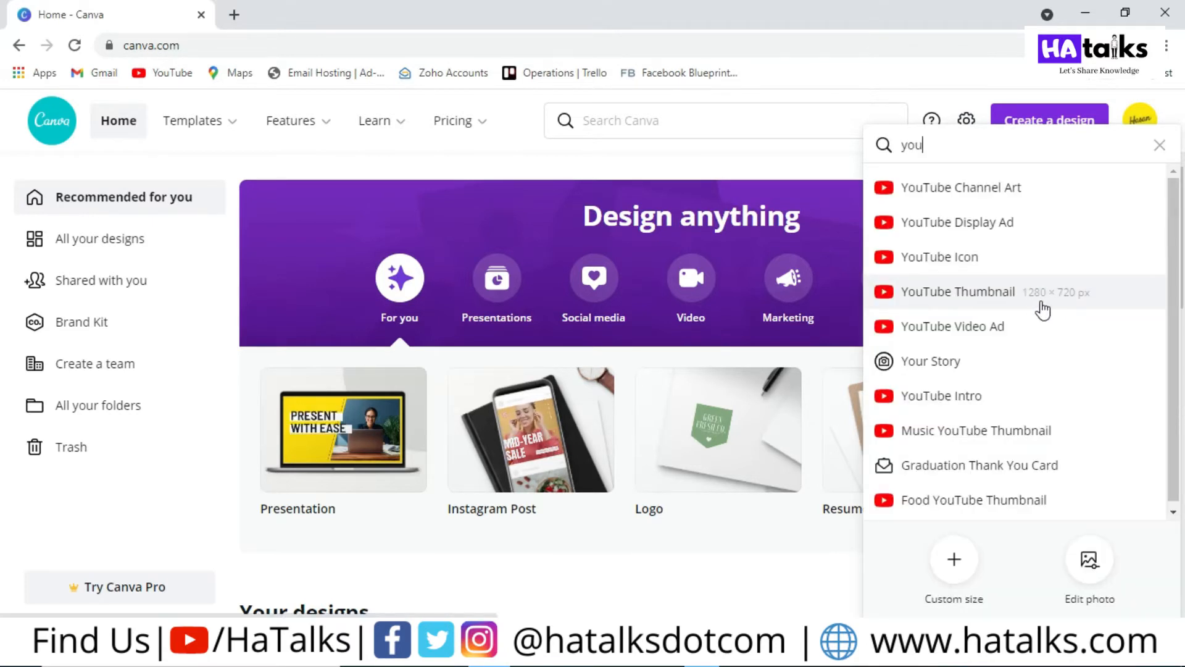
pyautogui.click(1097, 300)
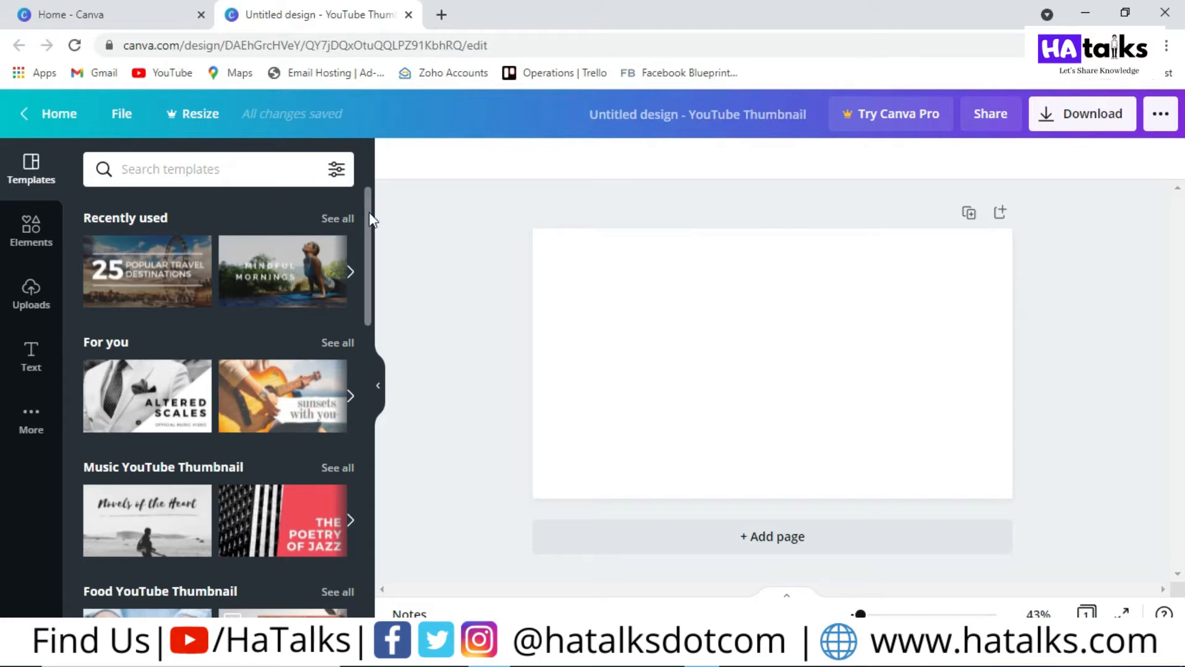
# Look over the available templates and elements, and open the uploaded media.
pyautogui.moveTo(370, 218); pyautogui.dragTo(399, 243)
pyautogui.click(32, 229)
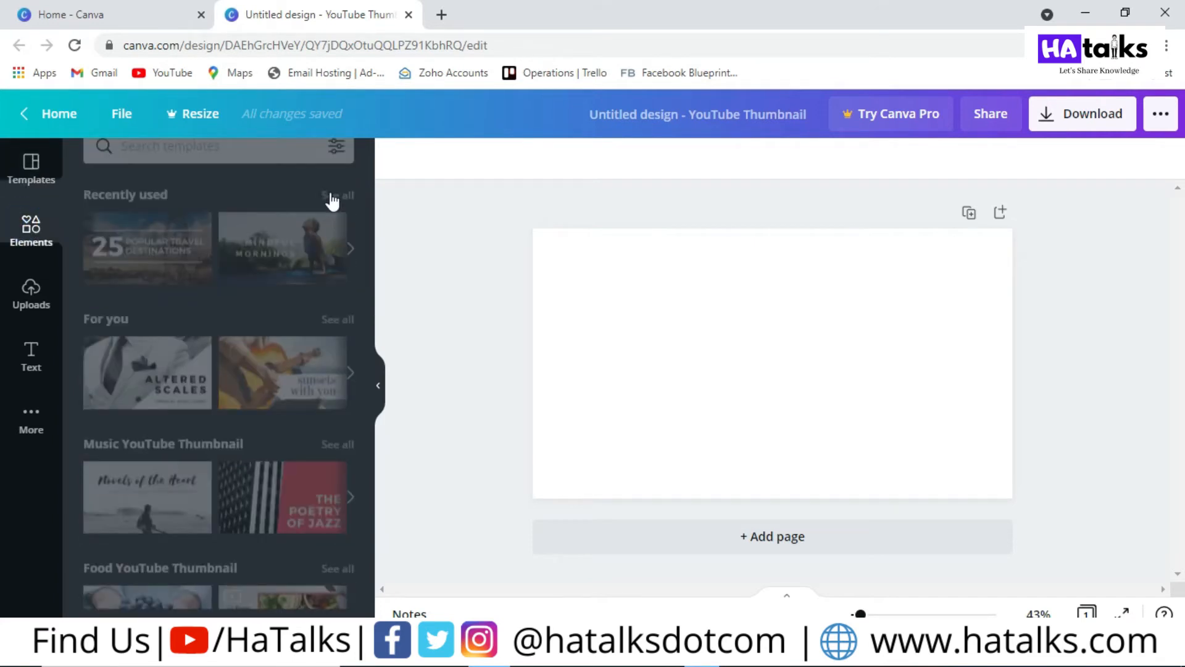
pyautogui.click(31, 293)
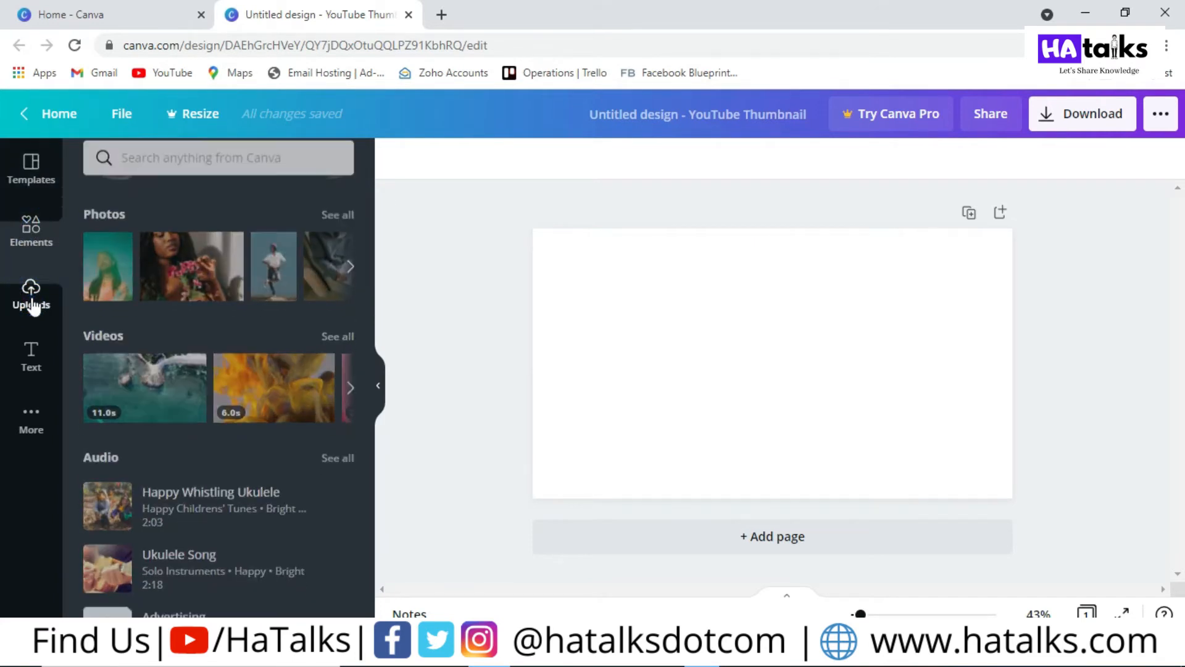
pyautogui.click(270, 169)
pyautogui.click(111, 265)
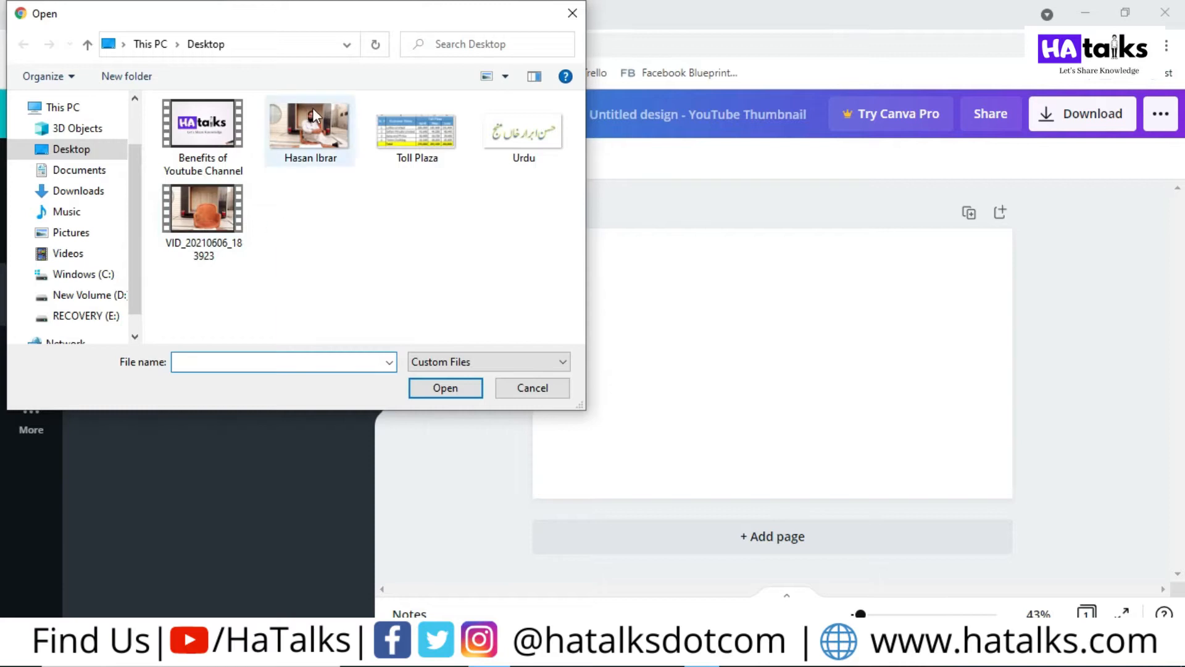
pyautogui.press('Escape')
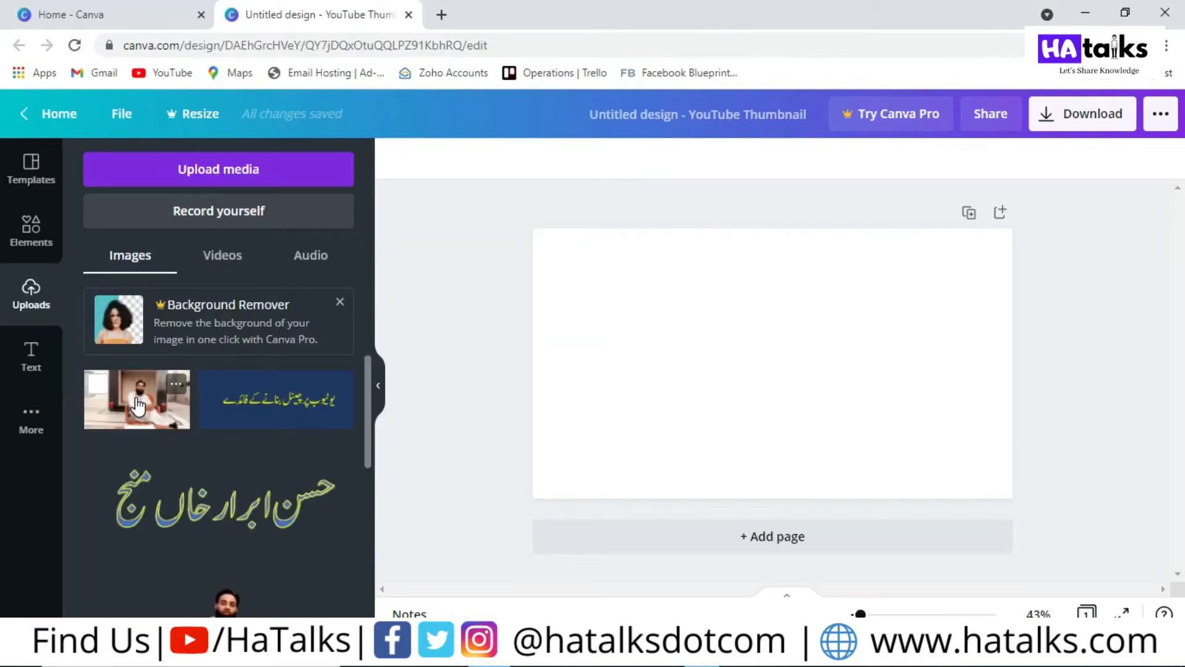
# Add the uploaded photo of the seated man, enlarge it to full page height and crop it to about the left 40% of the page.
pyautogui.click(137, 406)
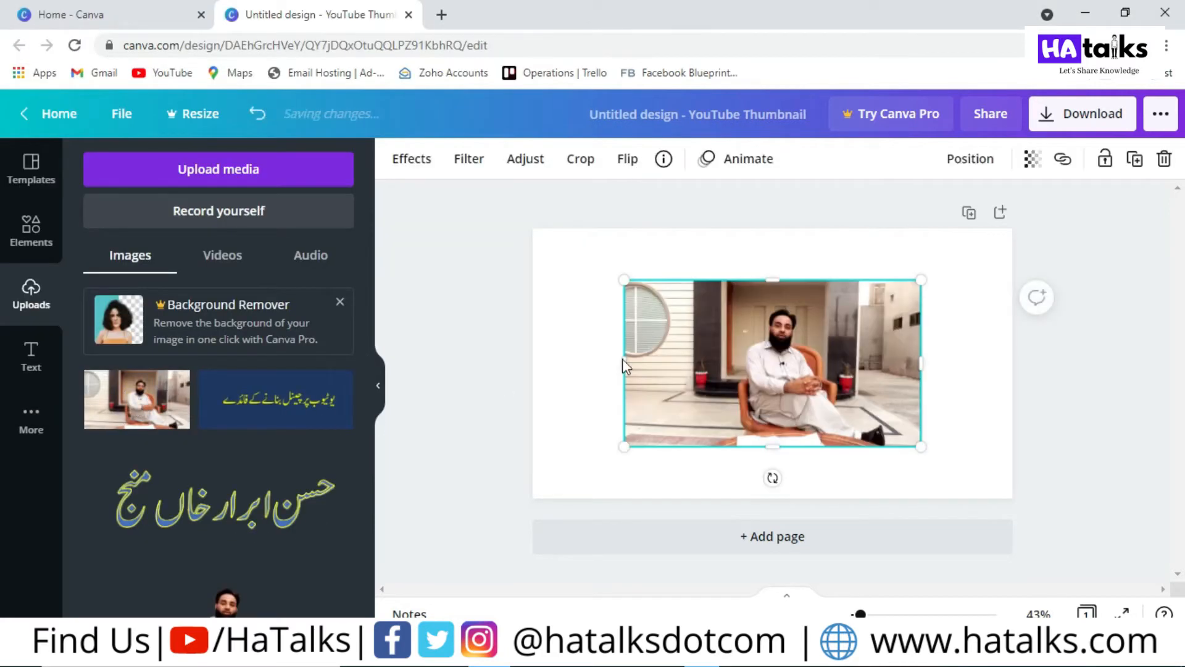
pyautogui.moveTo(823, 354); pyautogui.dragTo(733, 302)
pyautogui.moveTo(829, 396); pyautogui.dragTo(882, 426)
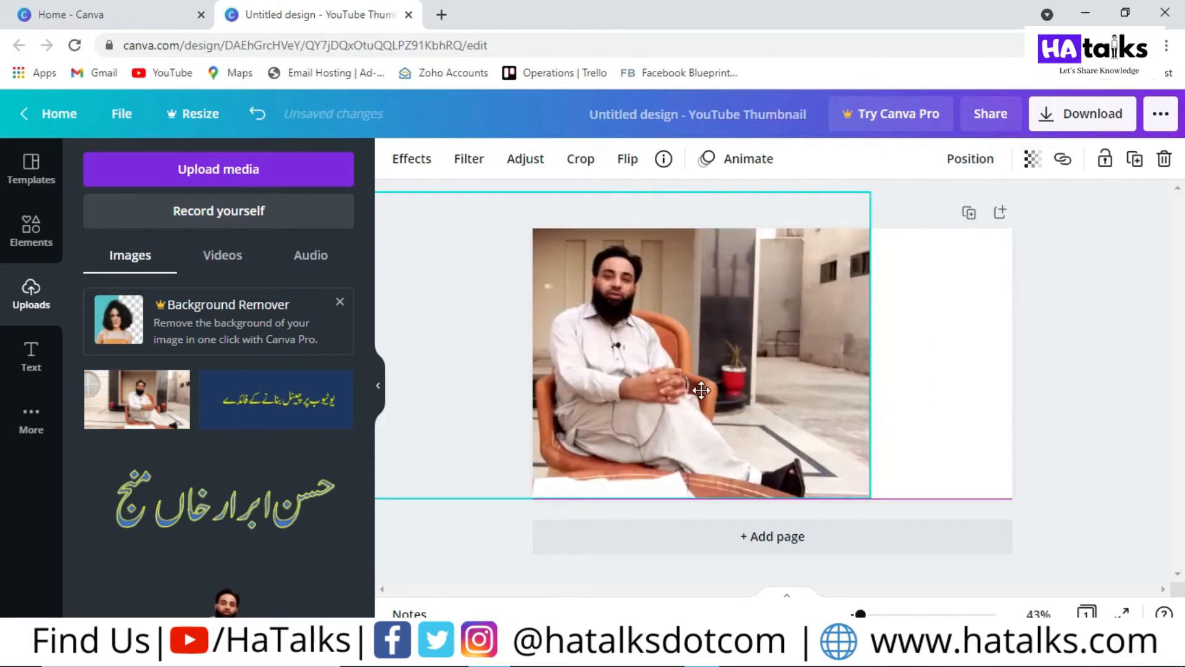
pyautogui.moveTo(701, 390); pyautogui.dragTo(699, 390)
pyautogui.moveTo(868, 346); pyautogui.dragTo(721, 349)
# Set the page background behind the photo to dark grey from the default colors.
pyautogui.click(840, 351)
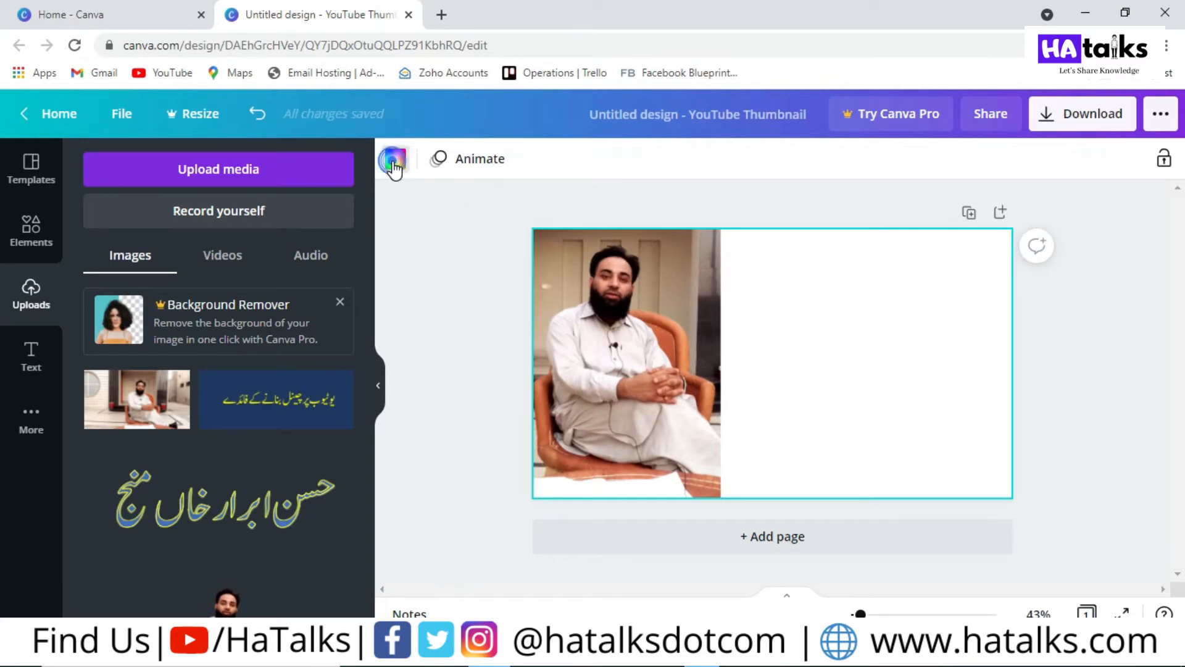
pyautogui.click(395, 161)
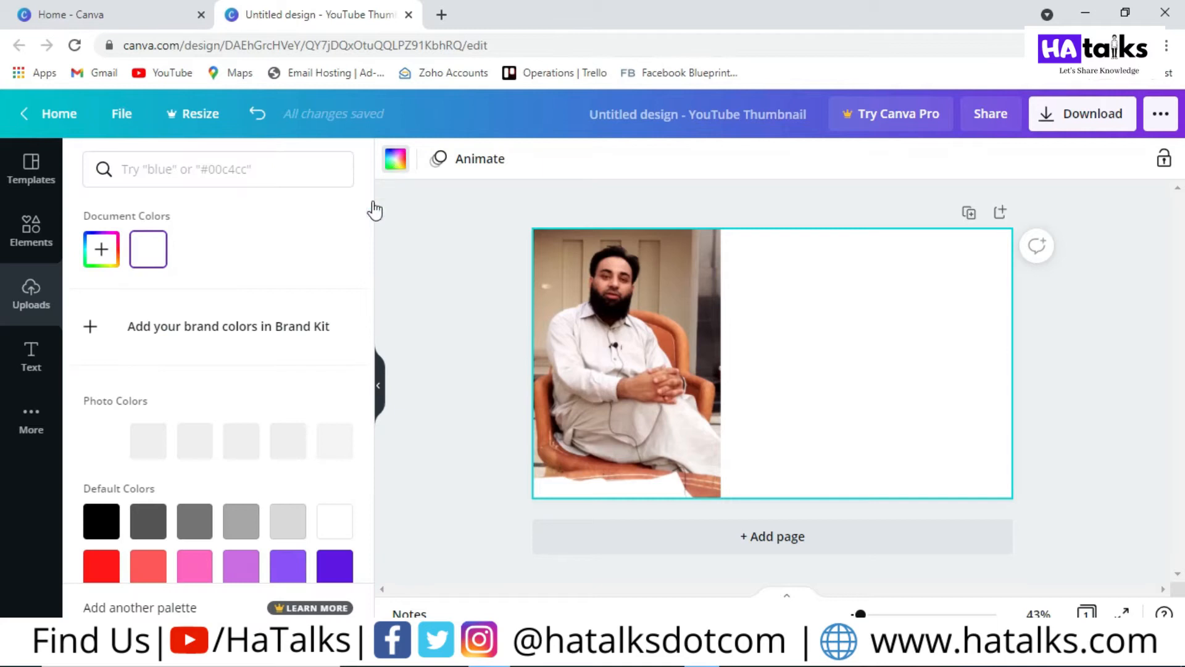
pyautogui.scroll(-2, 243, 397)
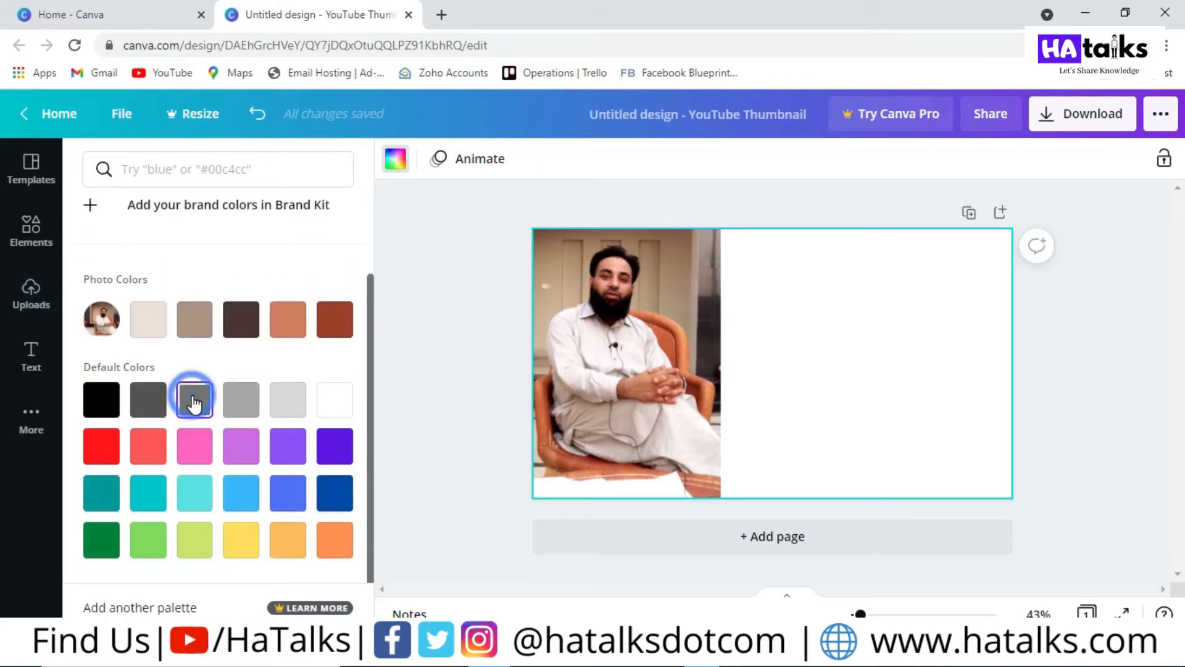
pyautogui.click(195, 401)
pyautogui.click(195, 447)
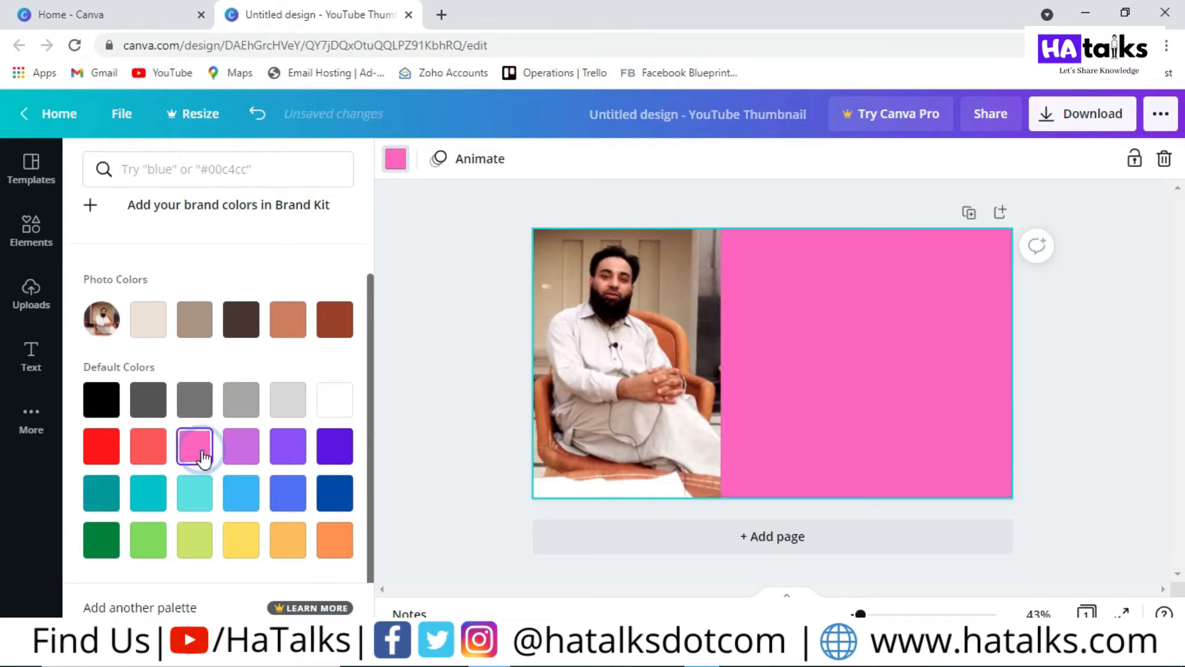
pyautogui.click(148, 400)
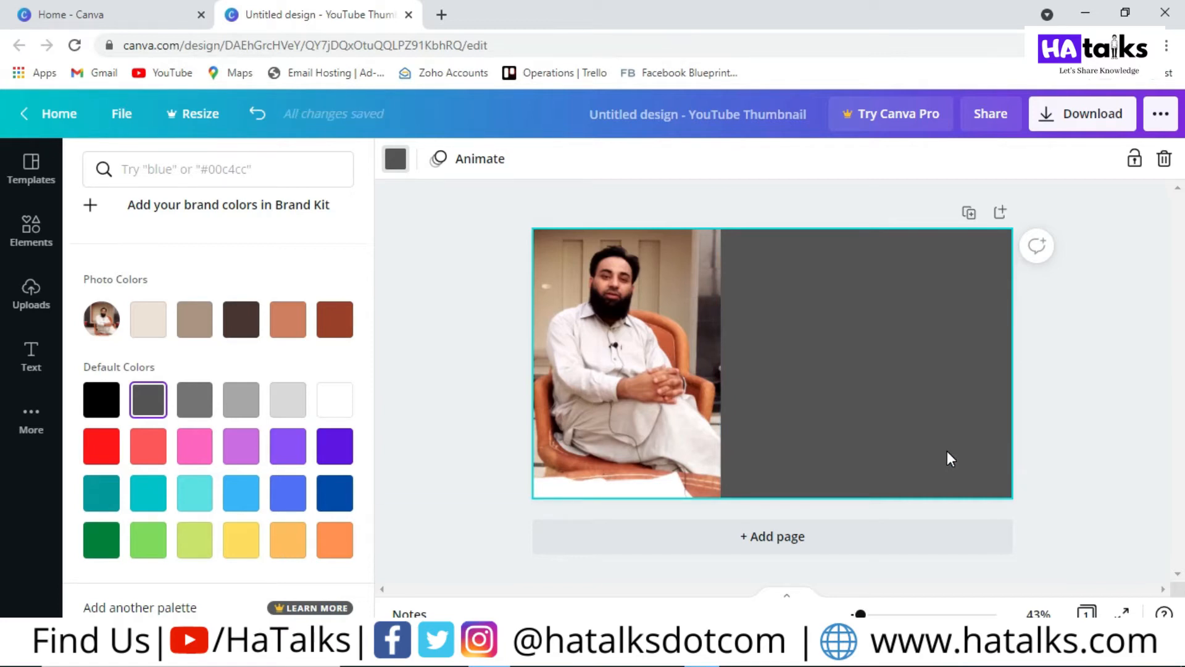
# Add the heading "How to Create Youtube Thumbnail" and fit it on two lines across the upper part of the grey area.
pyautogui.click(32, 353)
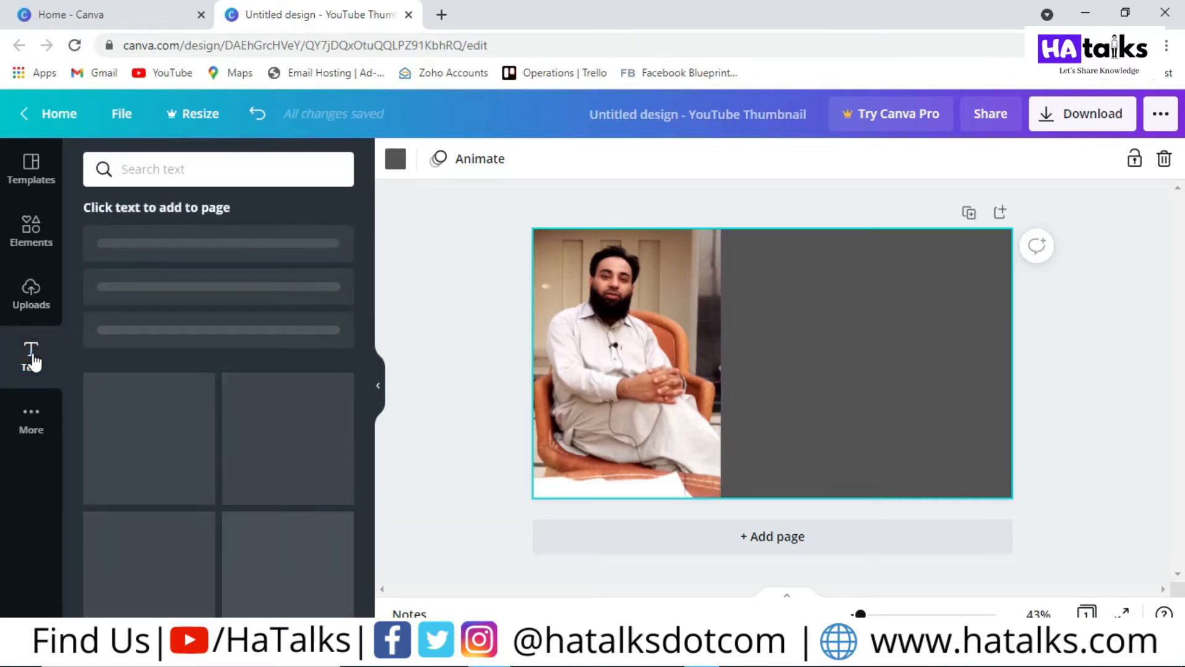
pyautogui.click(177, 272)
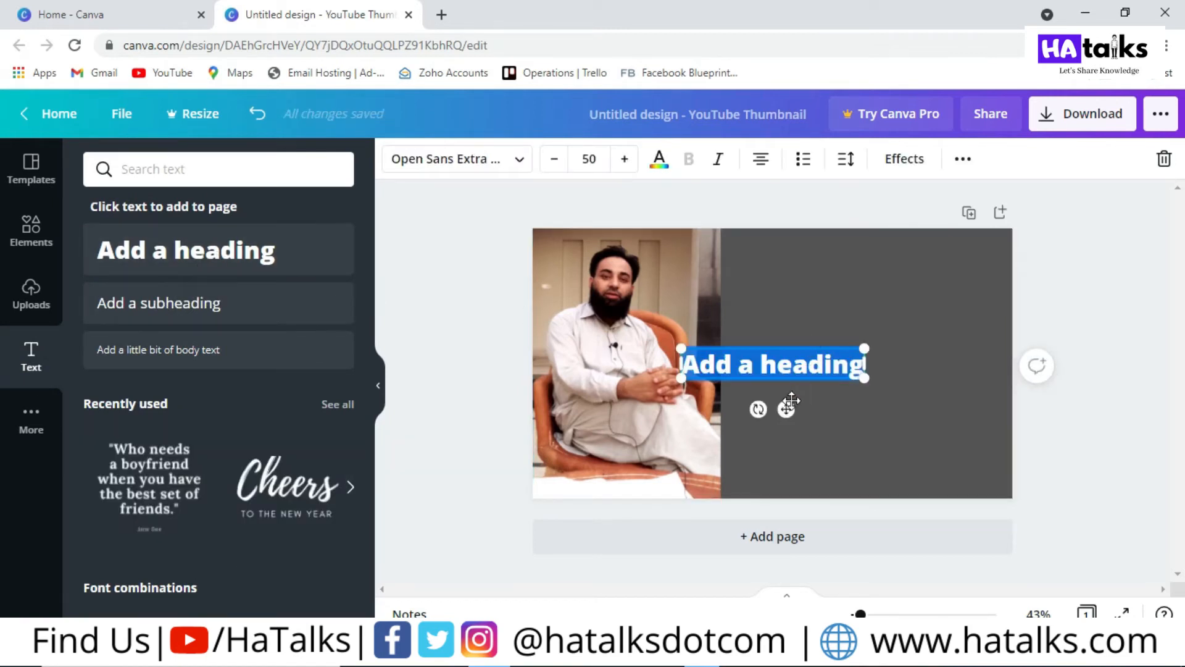
pyautogui.moveTo(802, 347); pyautogui.dragTo(890, 298)
pyautogui.moveTo(941, 355); pyautogui.dragTo(895, 339)
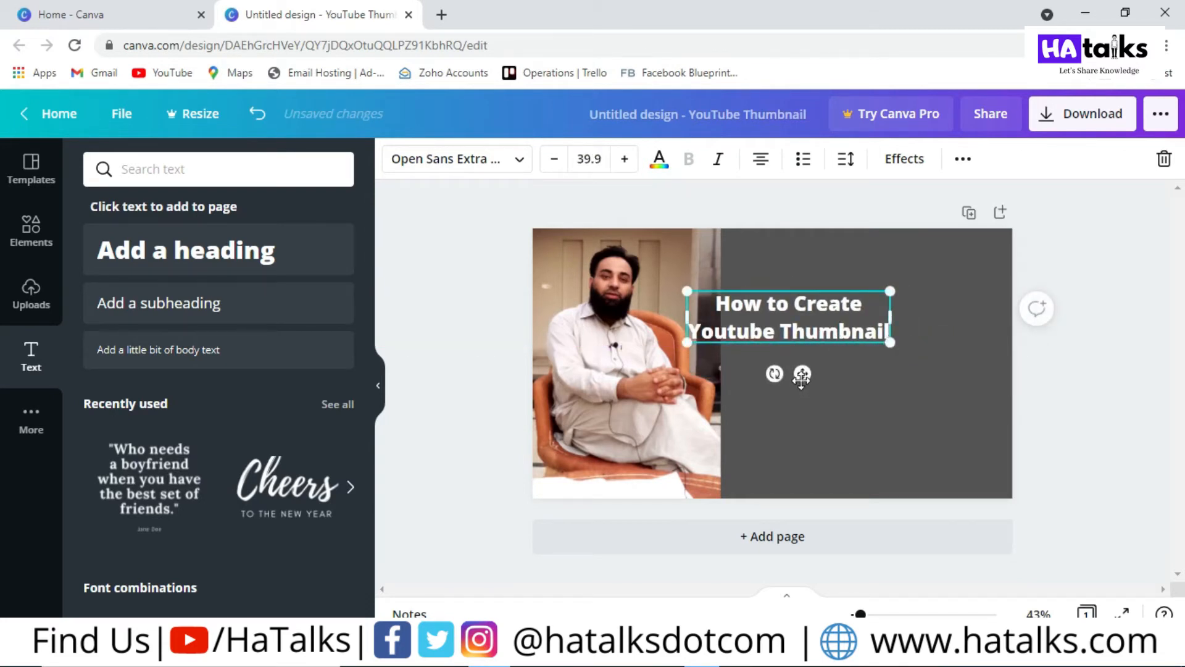
pyautogui.moveTo(801, 377); pyautogui.dragTo(890, 329)
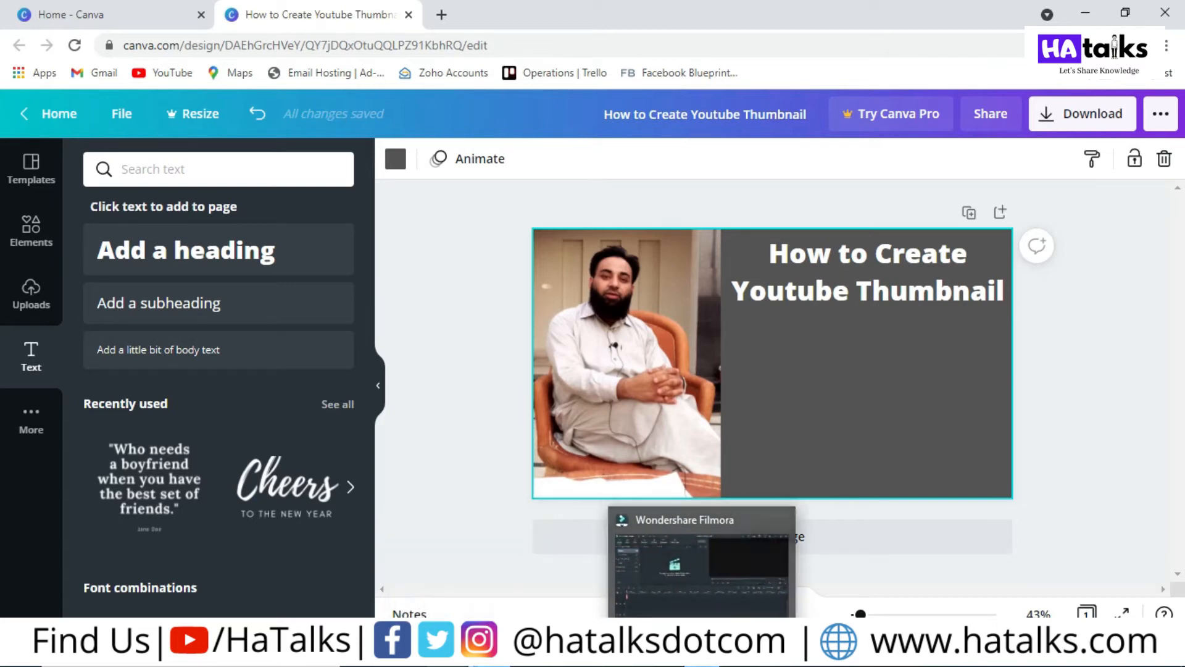
# Launch Microsoft Word and switch the keyboard input language to Urdu (Pakistan).
pyautogui.press('super')
pyautogui.write('word')
pyautogui.click(140, 99)
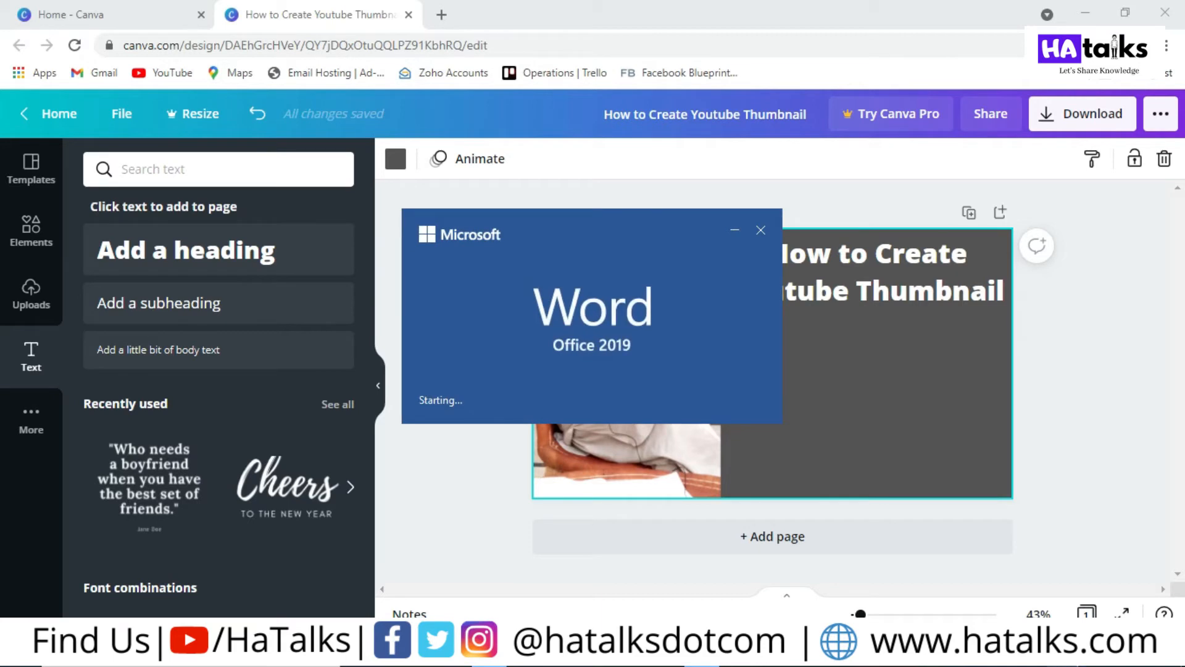
pyautogui.click(1062, 656)
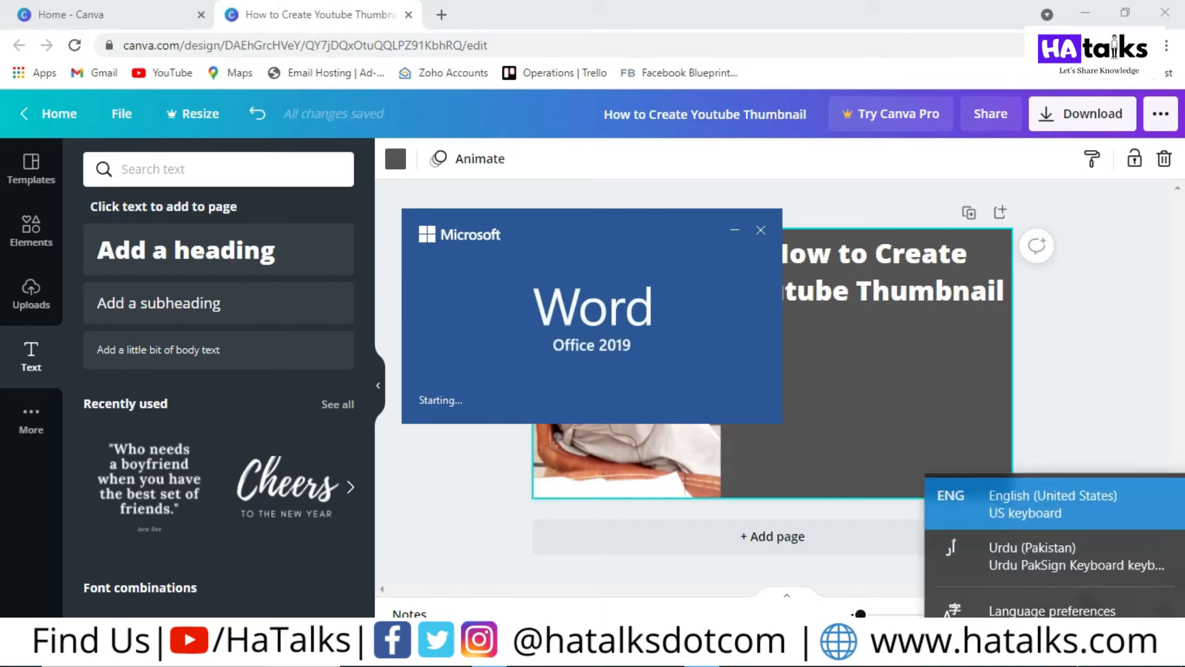
pyautogui.click(1080, 561)
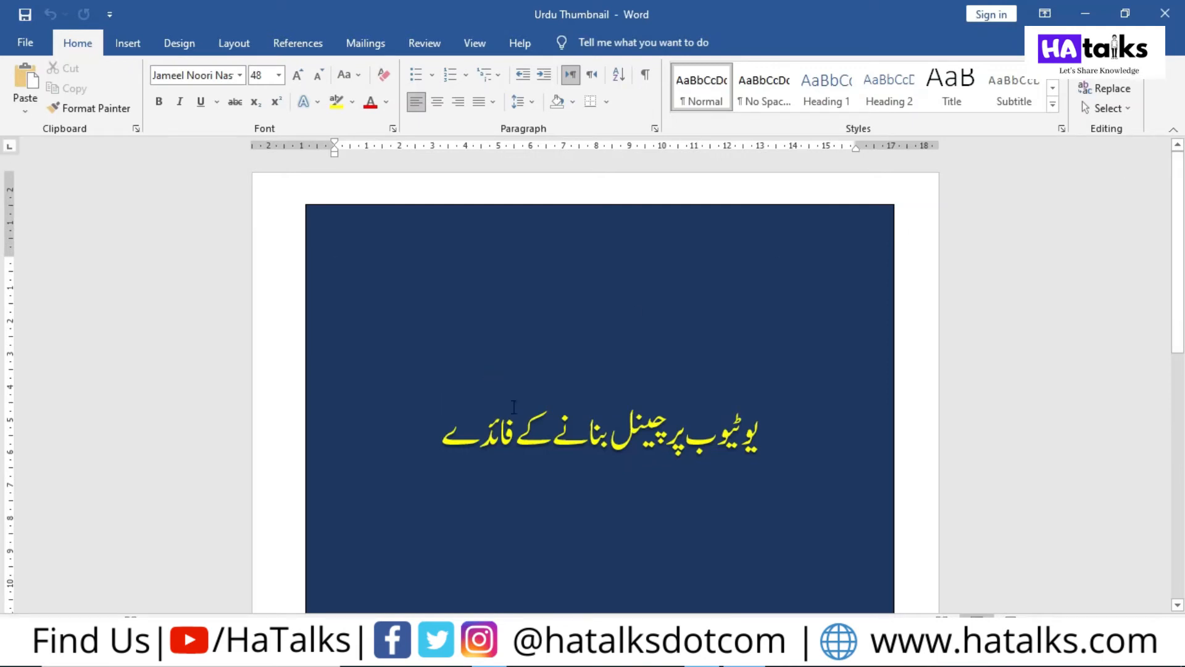
# Replace the text in the blue shape of the Urdu Thumbnail document with "اردو میں Thumbnail بنانا سیکھیں".
pyautogui.click(430, 437)
pyautogui.press('BackSpace')
pyautogui.press('BackSpace')
pyautogui.press('BackSpace')
pyautogui.press('BackSpace')
pyautogui.press('BackSpace')
pyautogui.press('BackSpace')
pyautogui.press('BackSpace')
pyautogui.press('BackSpace')
pyautogui.press('BackSpace')
pyautogui.press('BackSpace')
pyautogui.press('BackSpace')
pyautogui.press('BackSpace')
pyautogui.press('BackSpace')
pyautogui.press('BackSpace')
pyautogui.press('BackSpace')
pyautogui.press('BackSpace')
pyautogui.press('BackSpace')
pyautogui.press('BackSpace')
pyautogui.press('BackSpace')
pyautogui.press('BackSpace')
pyautogui.press('BackSpace')
pyautogui.press('BackSpace')
pyautogui.press('BackSpace')
pyautogui.press('BackSpace')
pyautogui.press('BackSpace')
pyautogui.press('BackSpace')
pyautogui.press('BackSpace')
pyautogui.press('BackSpace')
pyautogui.press('BackSpace')
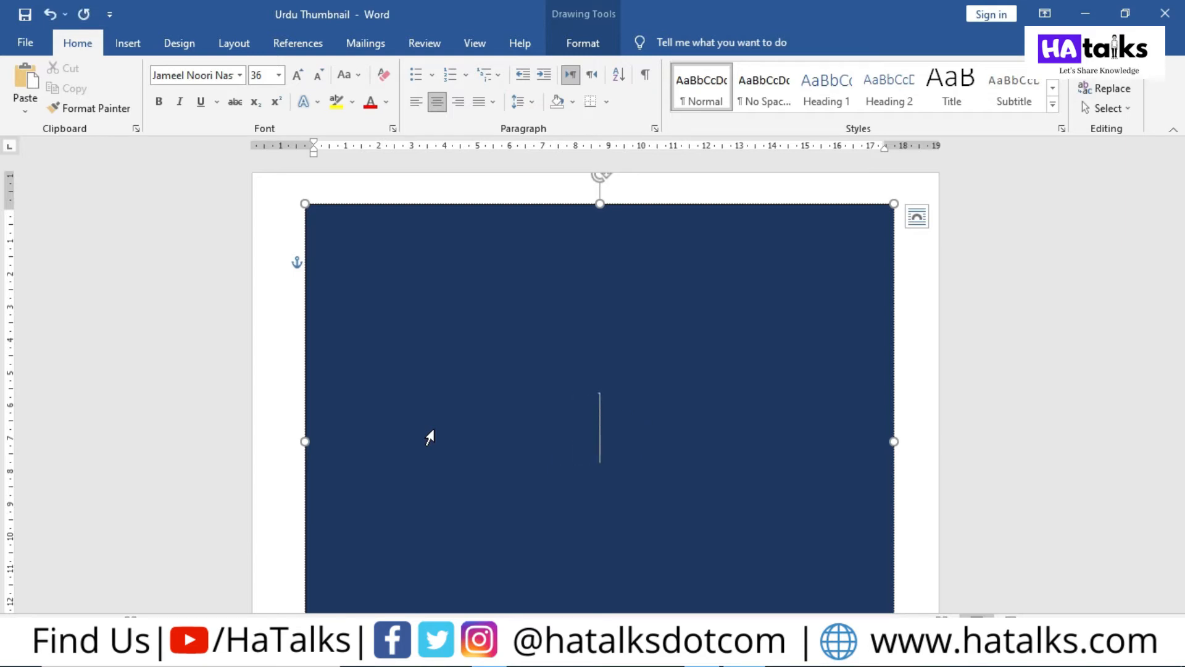
pyautogui.write('اردو میں Thumbnail بنانا سیکھیں')
pyautogui.click(1059, 400)
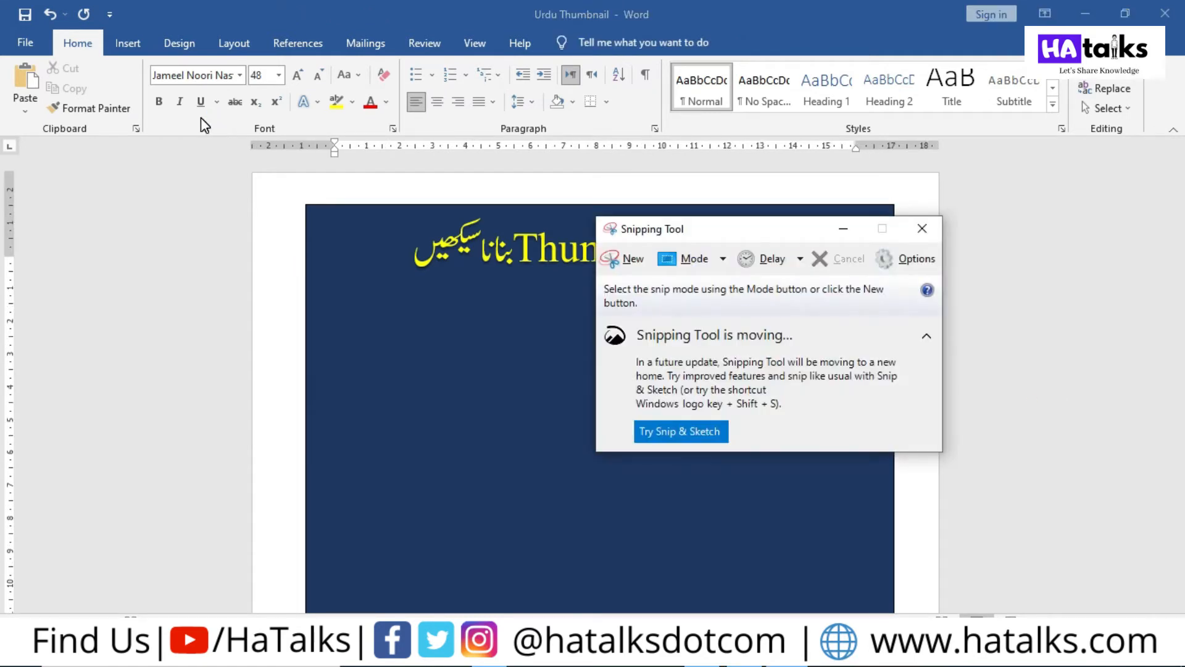
# Capture a rectangular snip tightly around the yellow Urdu text line on its blue background with Snipping Tool.
pyautogui.click(635, 259)
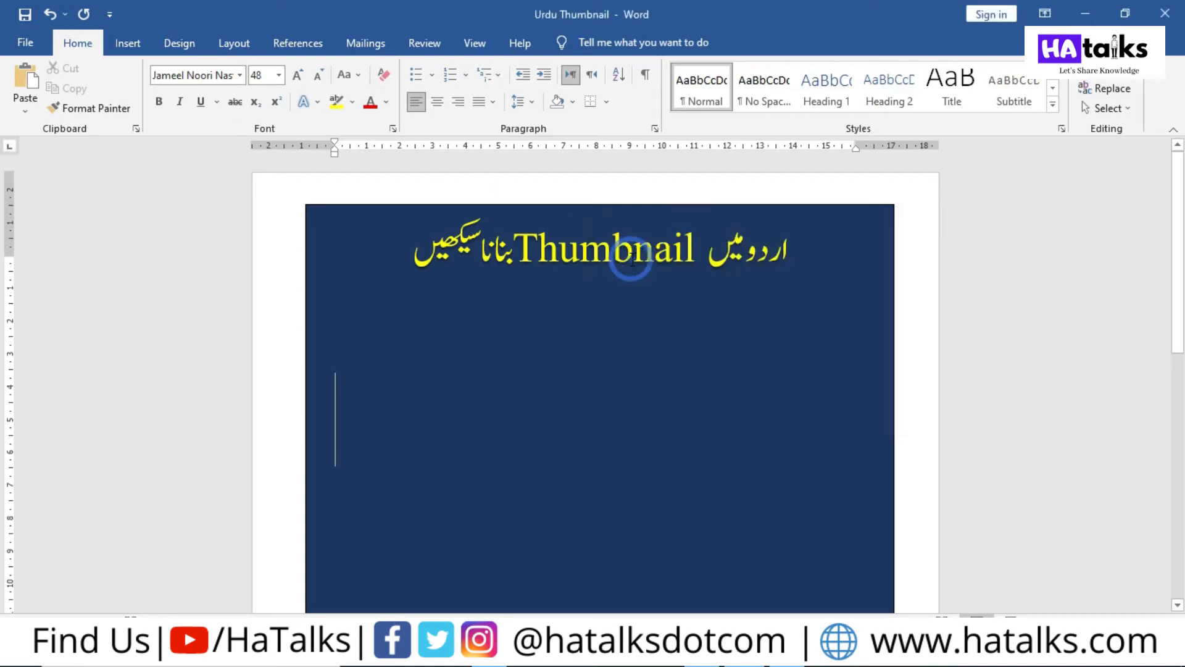
pyautogui.moveTo(386, 206); pyautogui.dragTo(800, 314)
pyautogui.moveTo(808, 283); pyautogui.dragTo(805, 288)
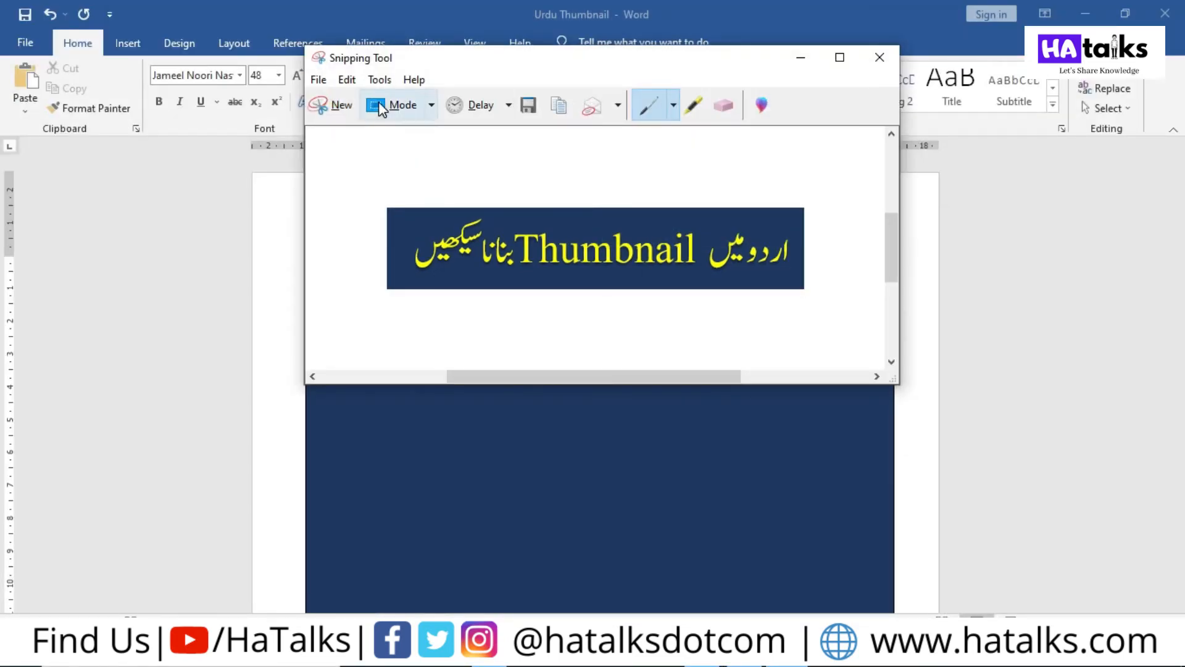
# Save the snip to the Desktop as the PNG file "Urdu 1" and close Snipping Tool.
pyautogui.click(532, 101)
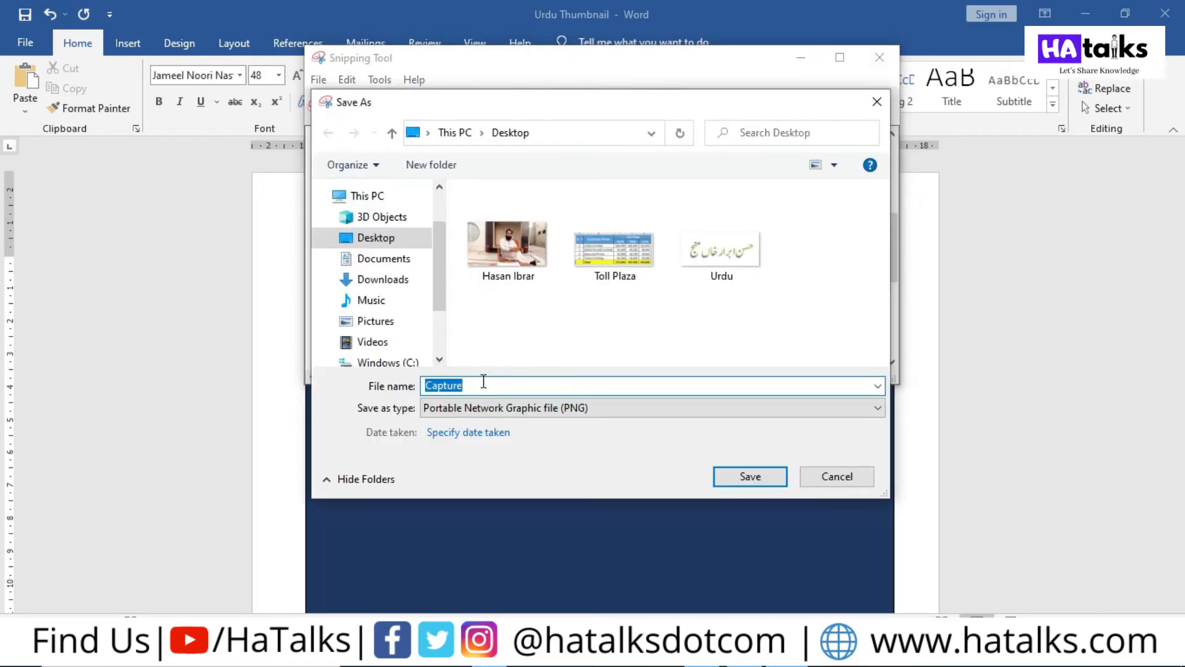
pyautogui.write('Uedu')
pyautogui.press('BackSpace')
pyautogui.press('BackSpace')
pyautogui.press('BackSpace')
pyautogui.write('Urdu 1')
pyautogui.click(746, 477)
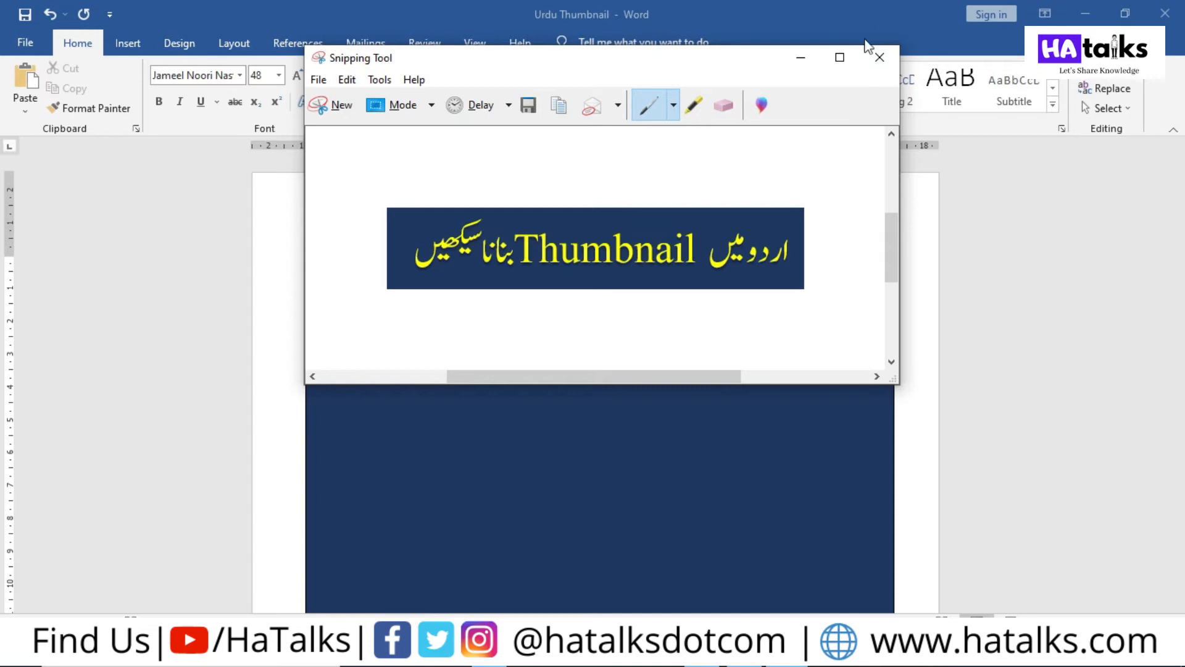
pyautogui.click(880, 56)
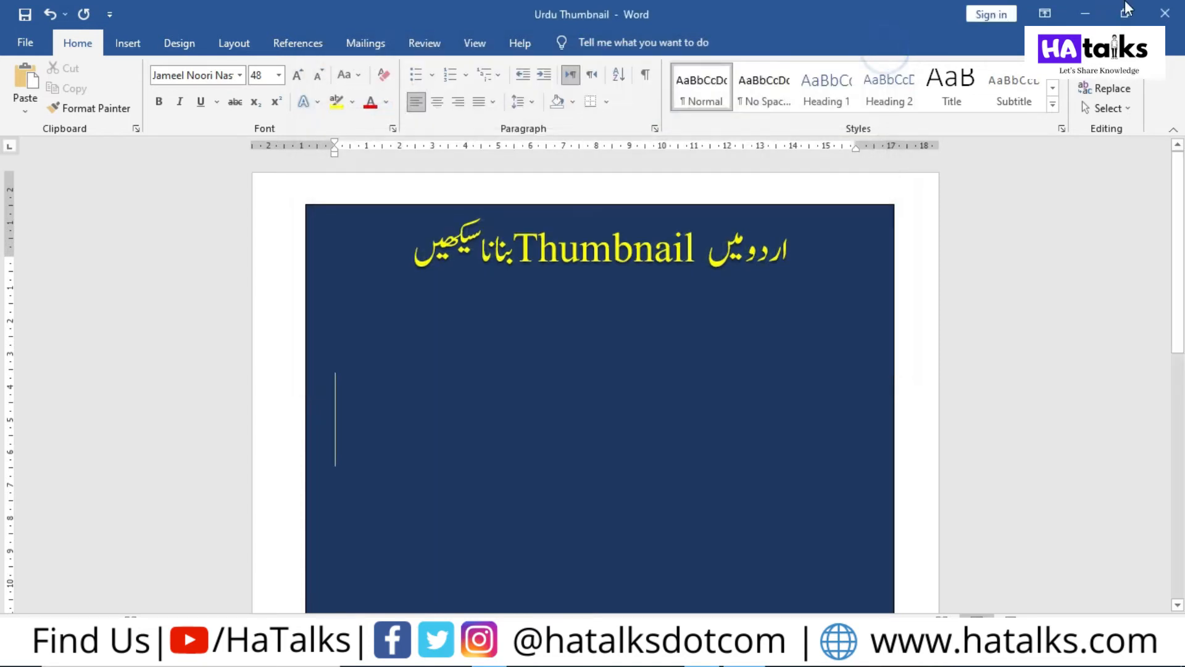
# Return to the Canva design and upload the "Urdu 1" image from the Desktop.
pyautogui.click(1086, 13)
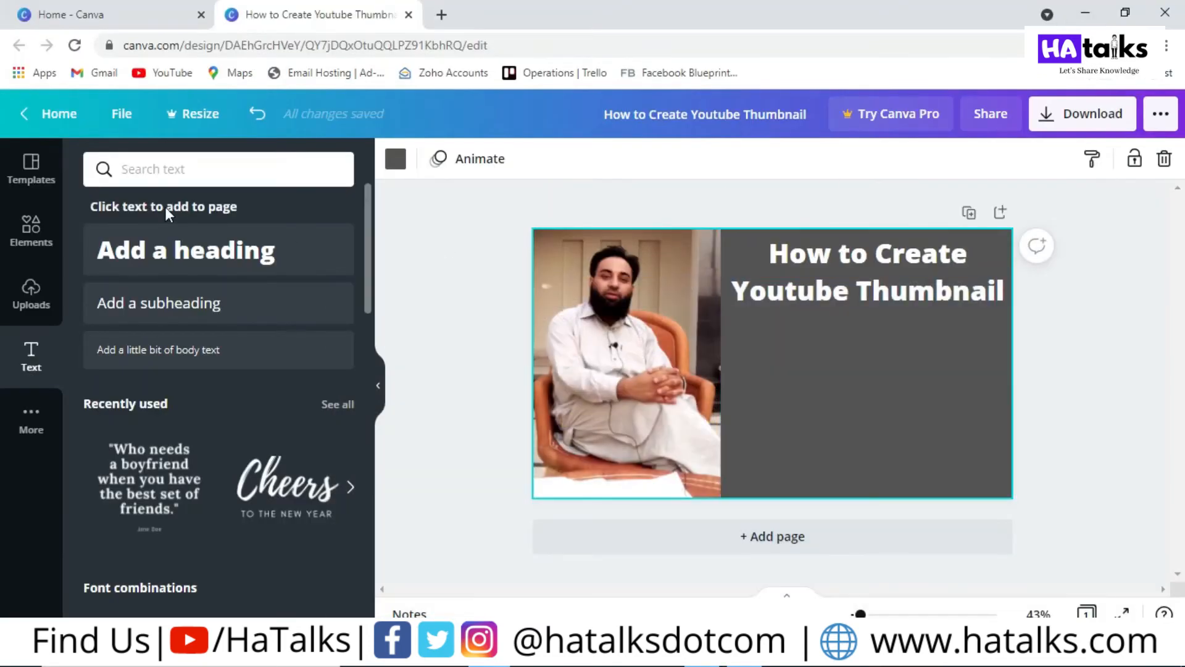
pyautogui.click(32, 296)
pyautogui.click(237, 168)
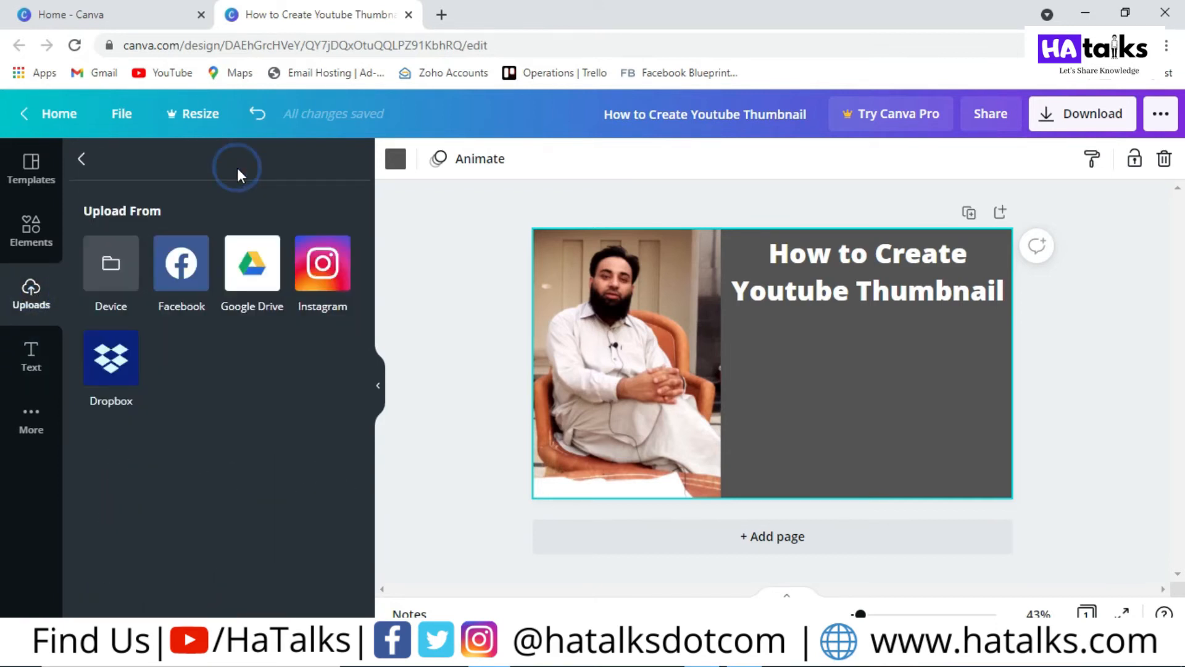
pyautogui.click(110, 265)
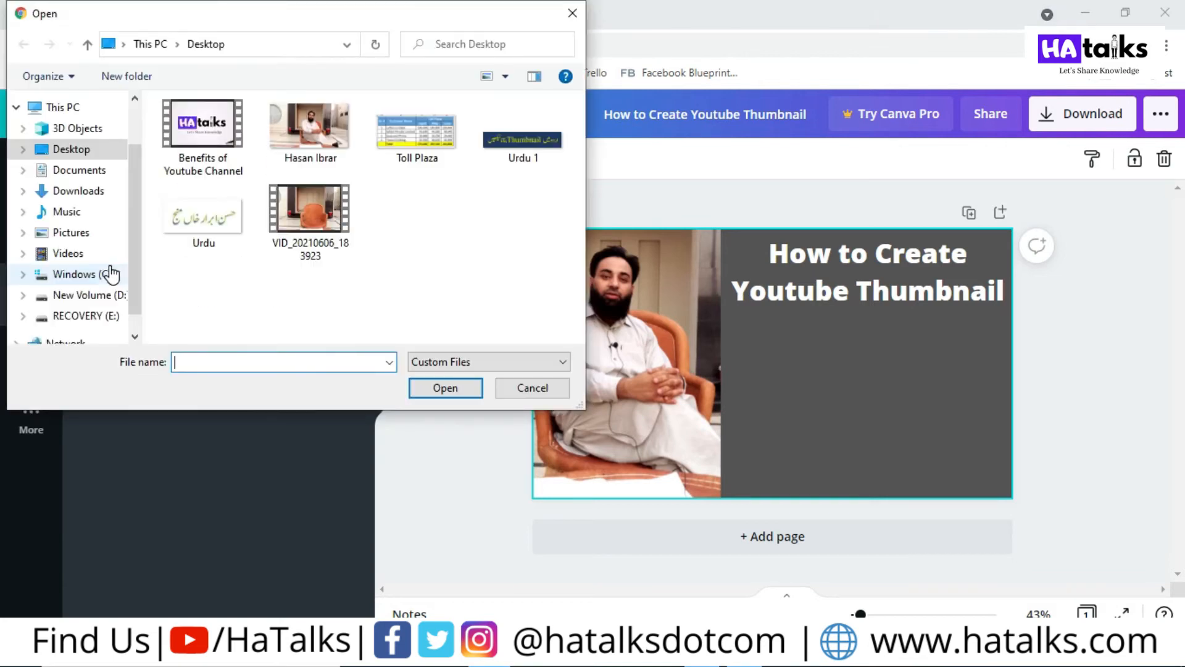
pyautogui.doubleClick(509, 130)
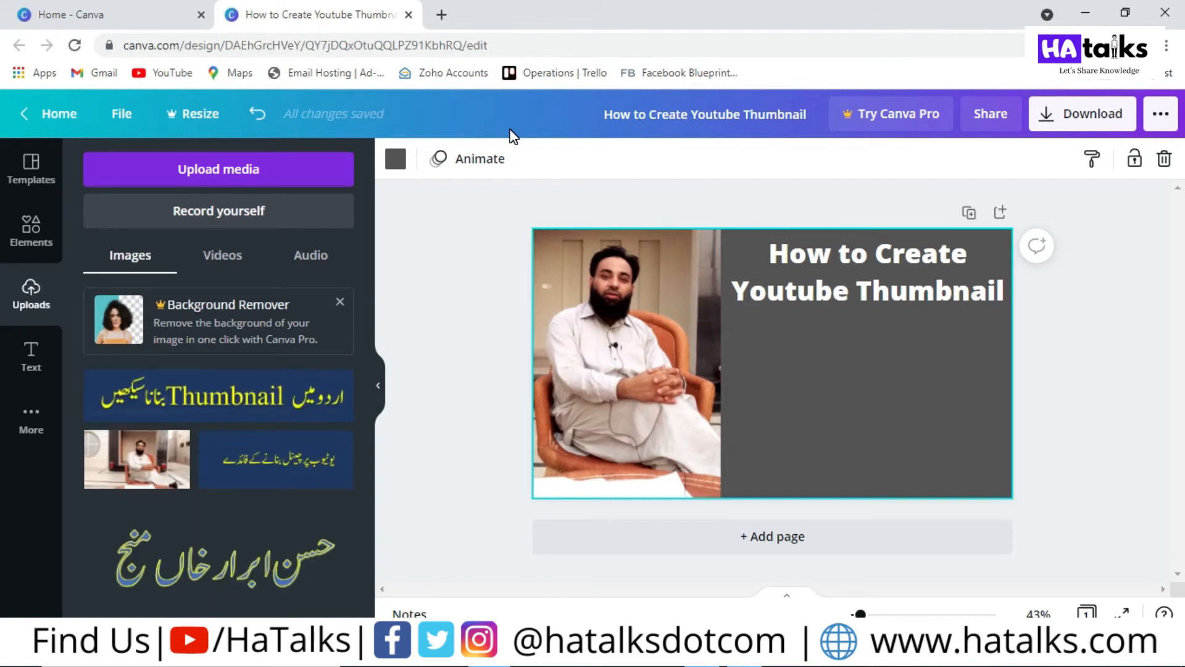
# Add the uploaded Urdu text image to the page and fit it across the full width of the grey area, directly below the heading.
pyautogui.click(232, 392)
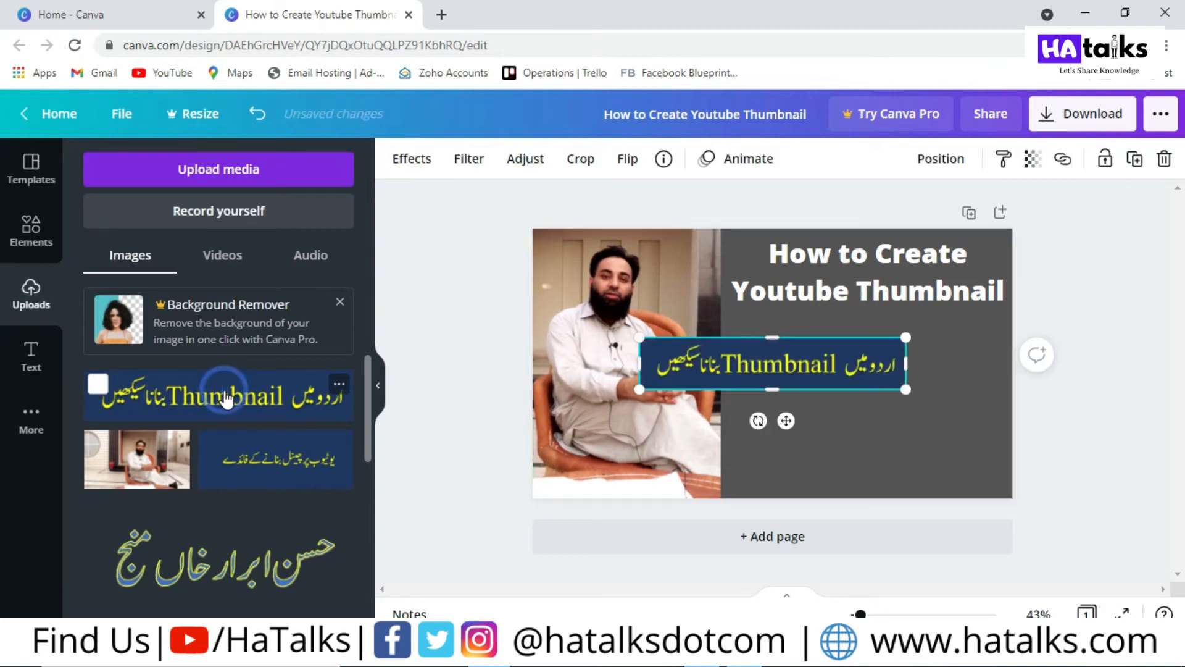
pyautogui.moveTo(751, 364); pyautogui.dragTo(840, 341)
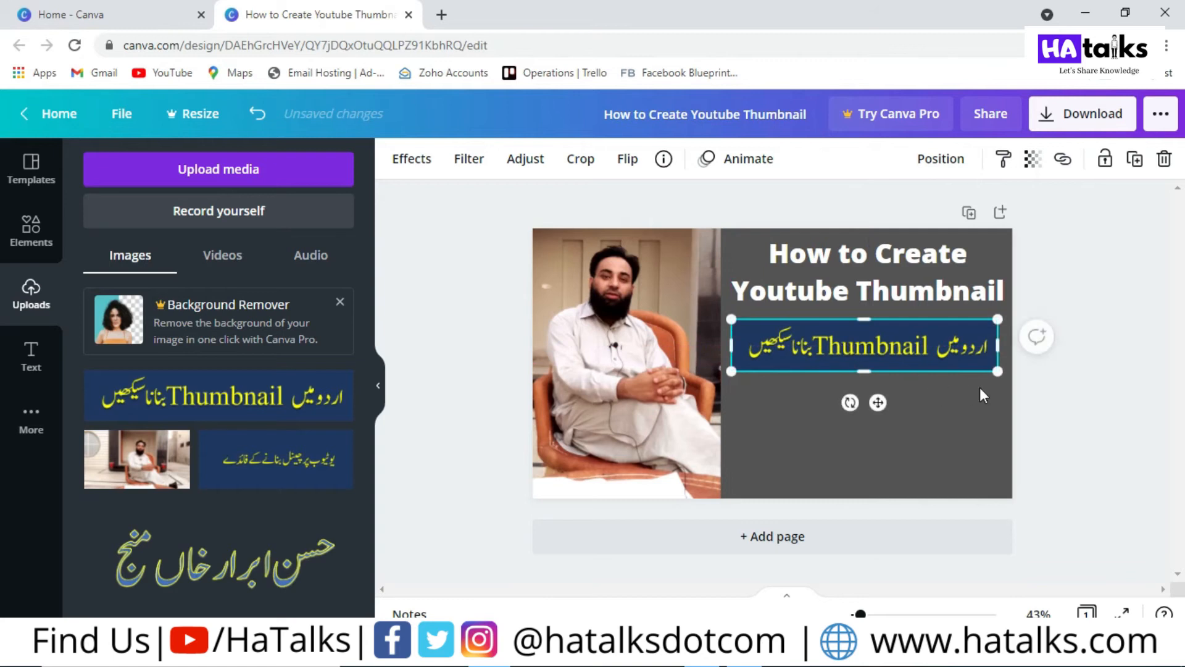
pyautogui.moveTo(1001, 367)
pyautogui.mouseDown()
pyautogui.moveTo(1025, 395)
pyautogui.moveTo(1012, 373)
pyautogui.mouseUp()
pyautogui.click(911, 363)
pyautogui.moveTo(911, 363); pyautogui.dragTo(878, 344)
pyautogui.click(1002, 372)
pyautogui.moveTo(1002, 373); pyautogui.dragTo(1014, 376)
pyautogui.click(950, 445)
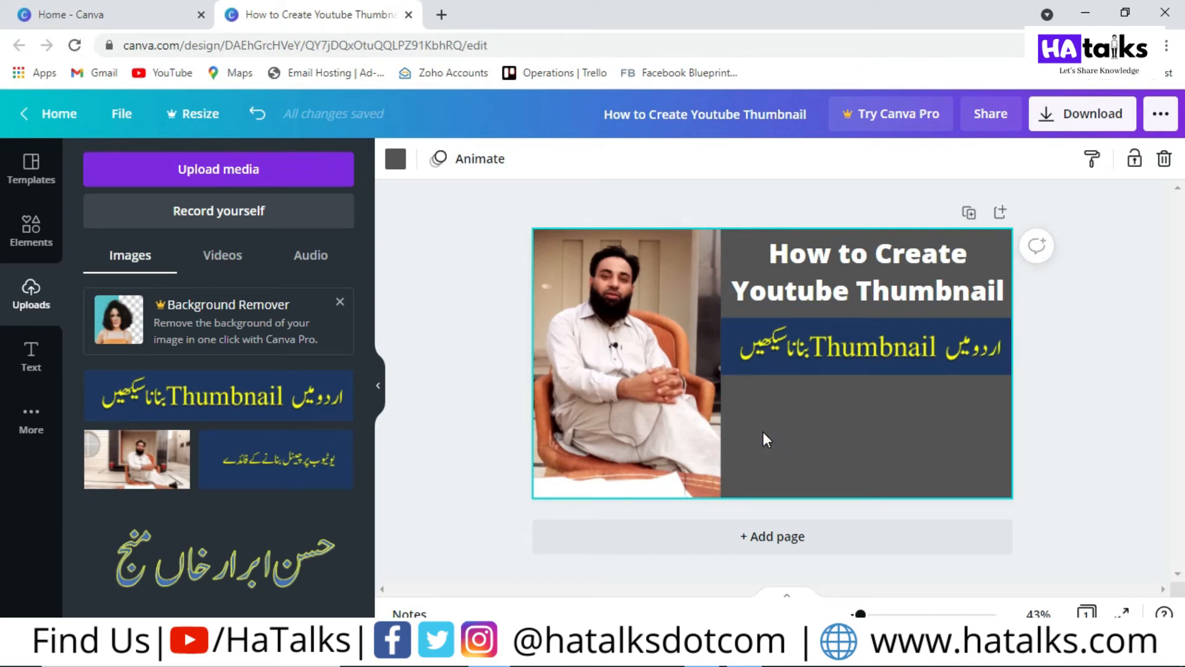
# Recolour the page background with the dark blue from the Urdu text image's photo colours and slightly enlarge the Urdu text.
pyautogui.click(396, 159)
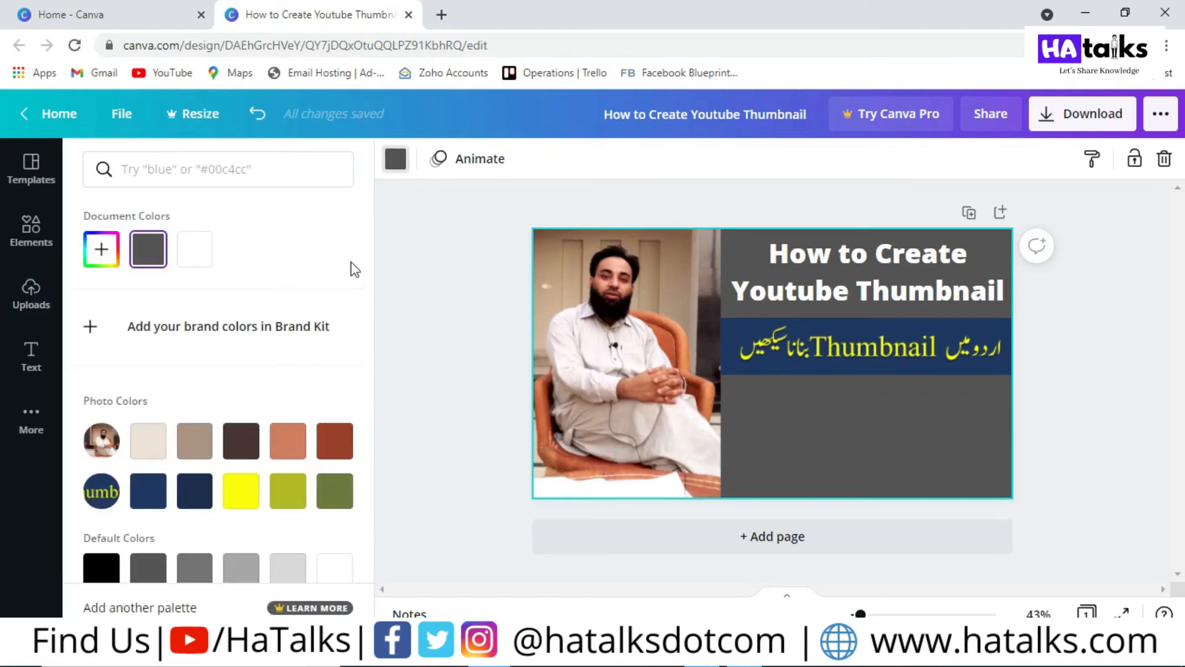
pyautogui.click(150, 501)
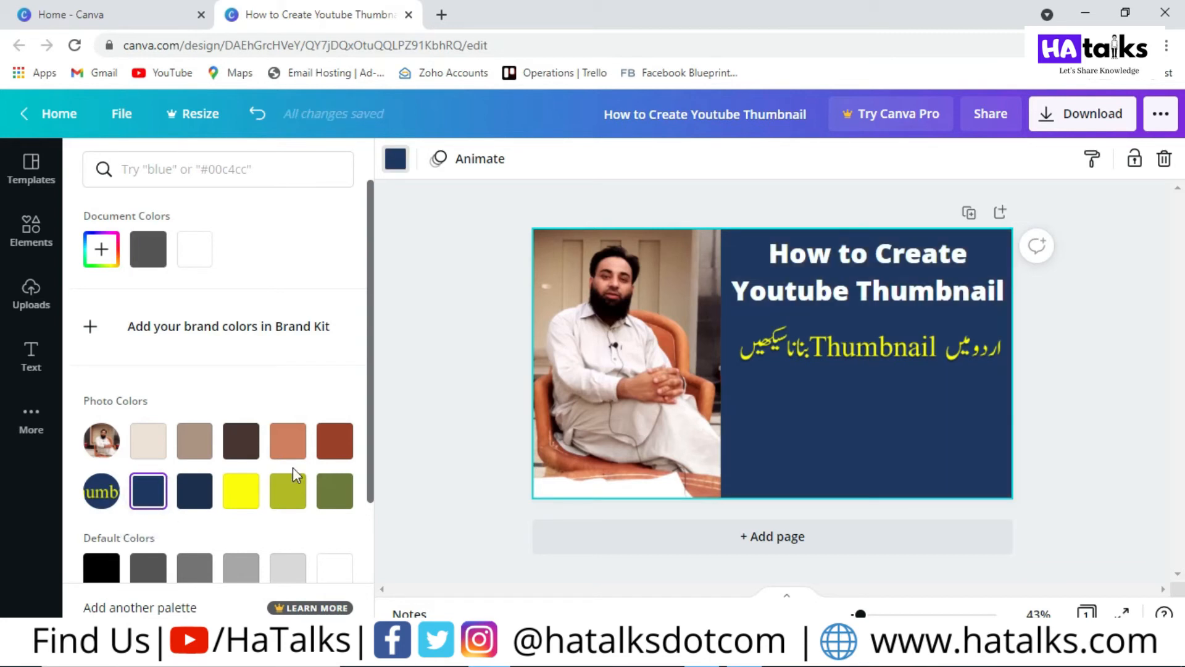
pyautogui.click(879, 409)
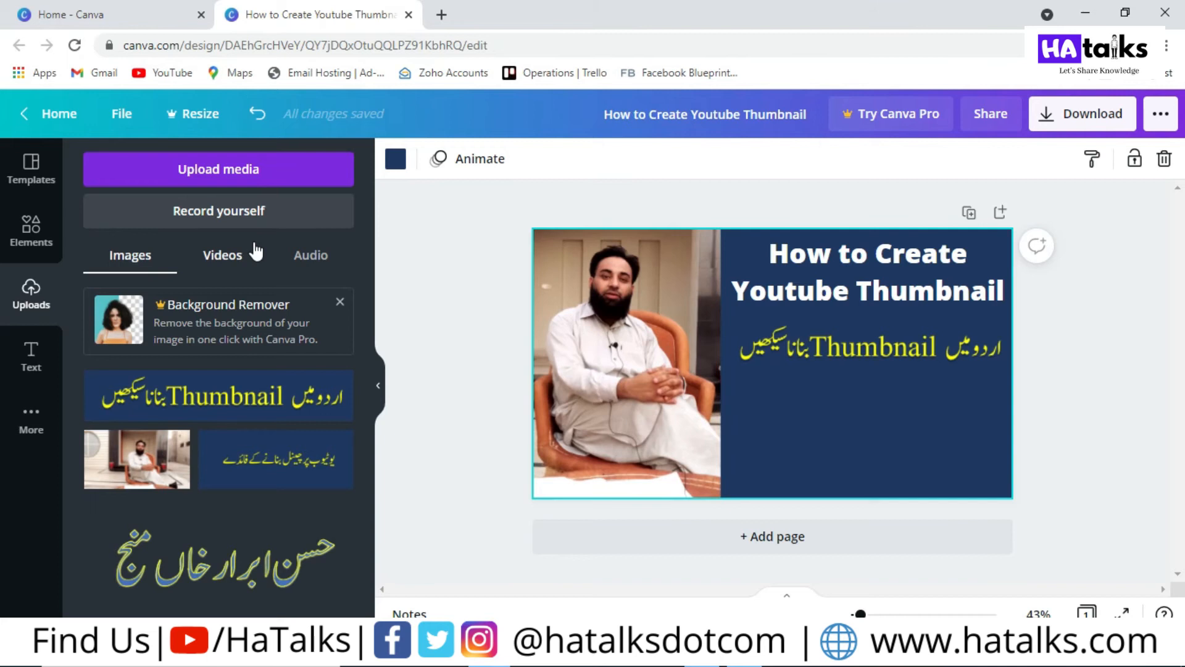
pyautogui.click(802, 347)
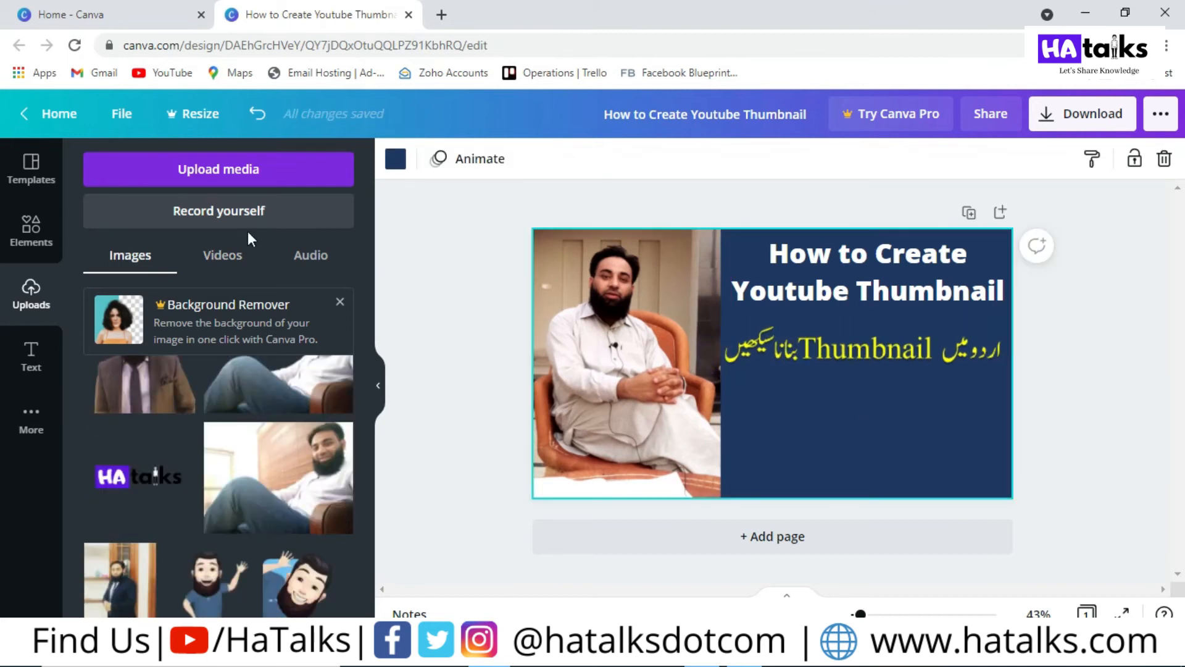
# Upload the HA Talks logo image and place it, scaled down, in the lower-right corner of the thumbnail.
pyautogui.click(240, 167)
pyautogui.click(116, 259)
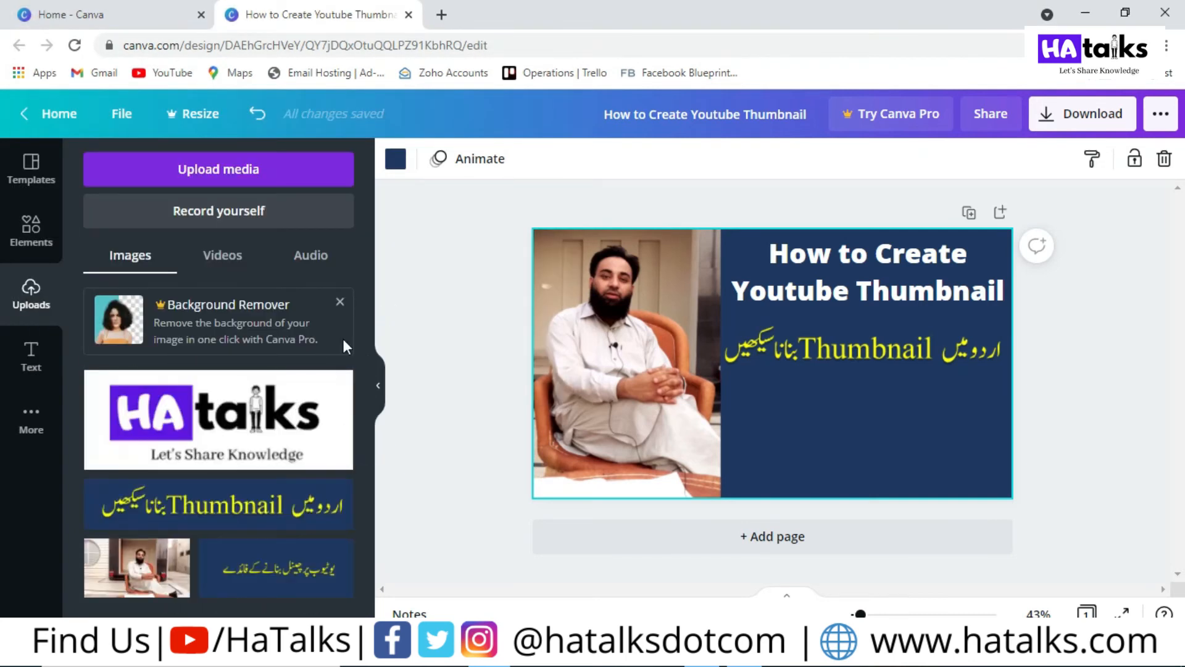
pyautogui.click(256, 410)
pyautogui.moveTo(889, 411); pyautogui.dragTo(969, 530)
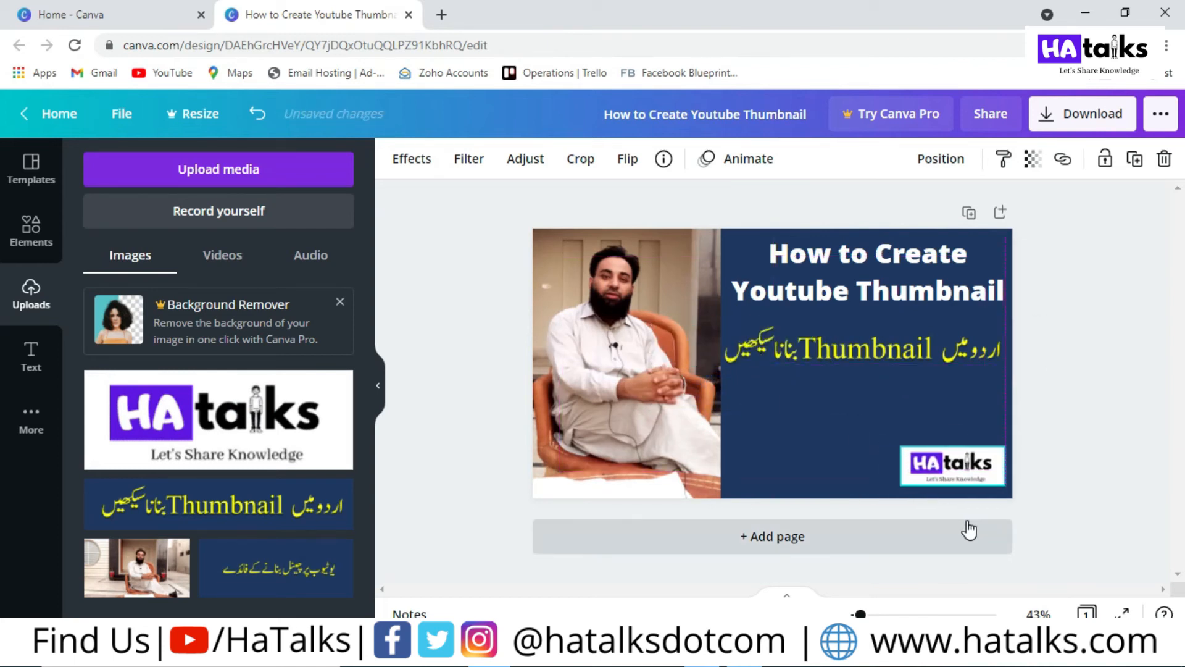
pyautogui.moveTo(899, 444); pyautogui.dragTo(920, 448)
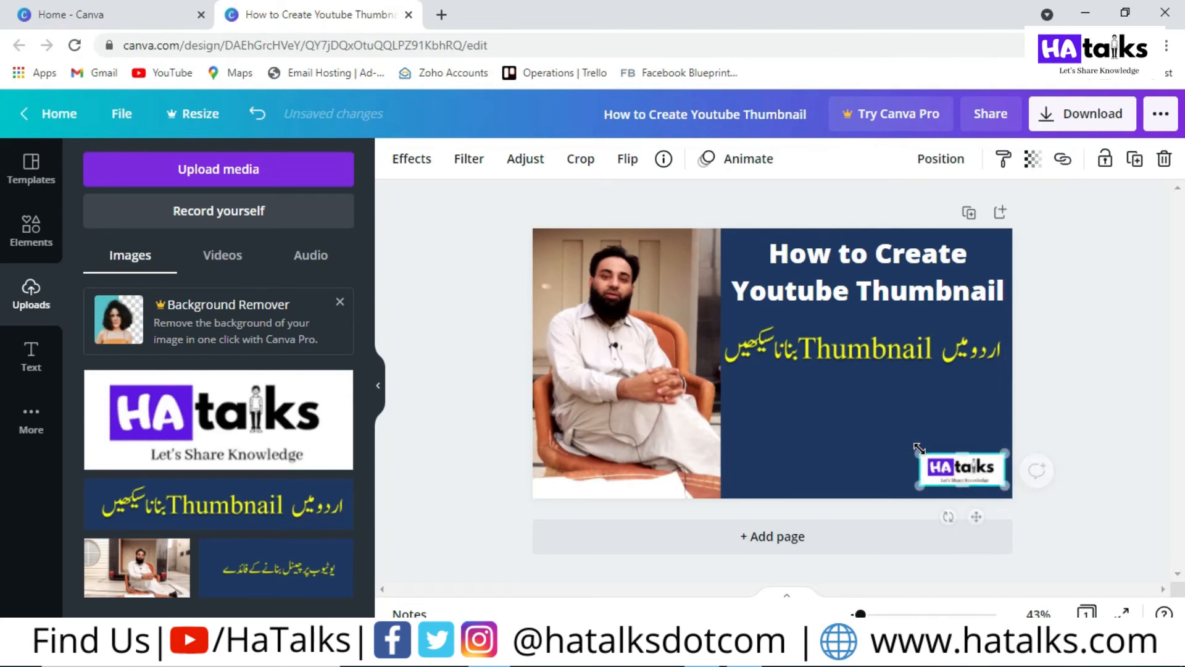
pyautogui.click(1087, 395)
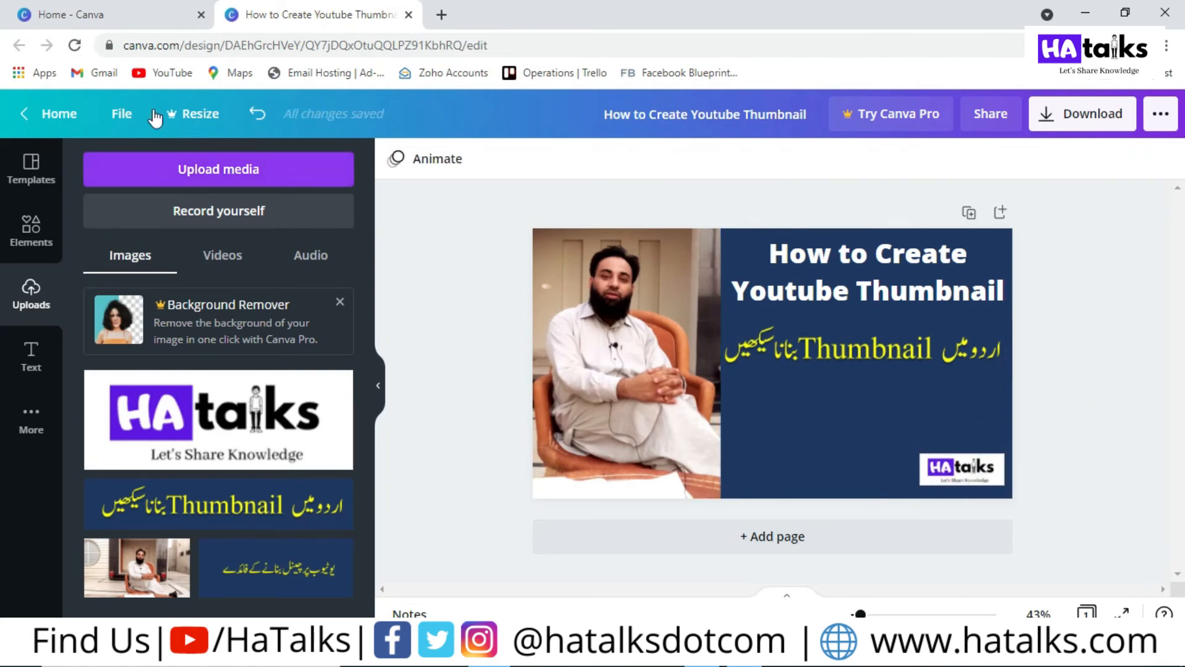
# Add a heading with the presenter's name below the Urdu line and set its font to Moontime.
pyautogui.click(28, 343)
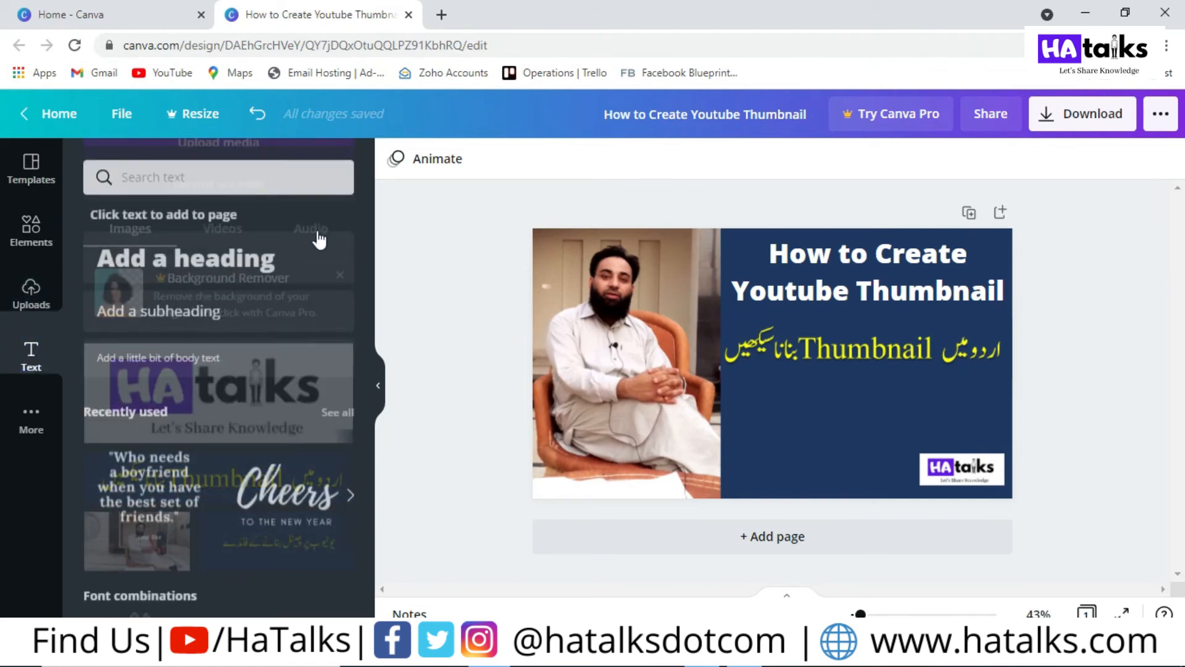
pyautogui.click(226, 256)
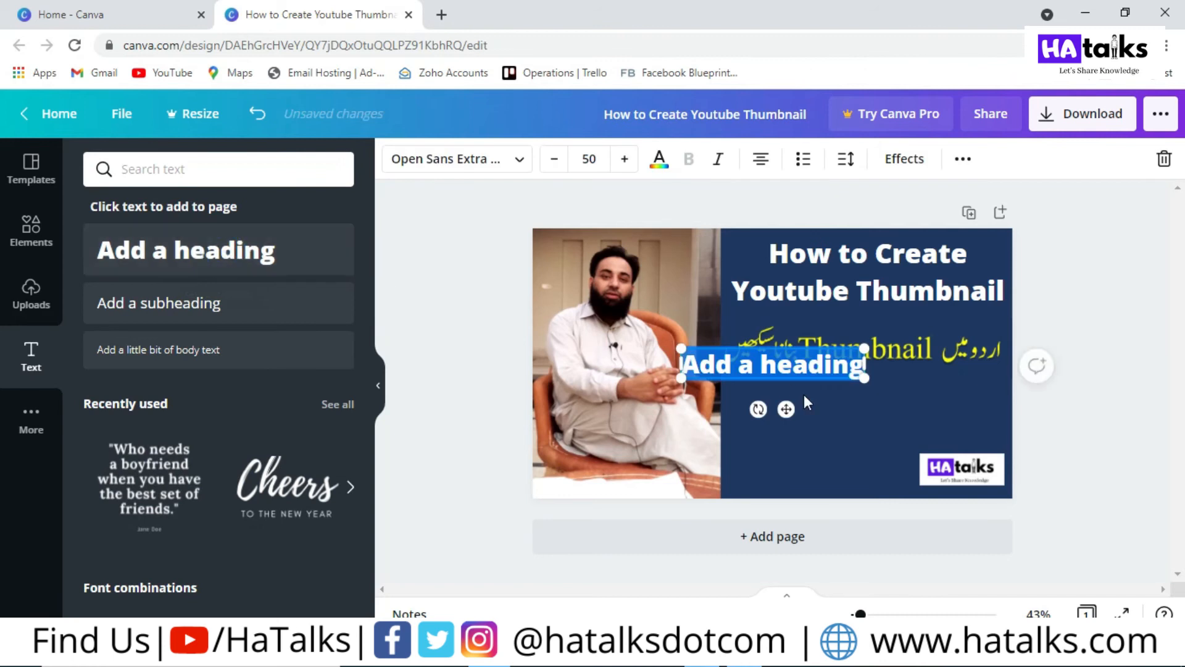
pyautogui.write('Hasan Ibrar')
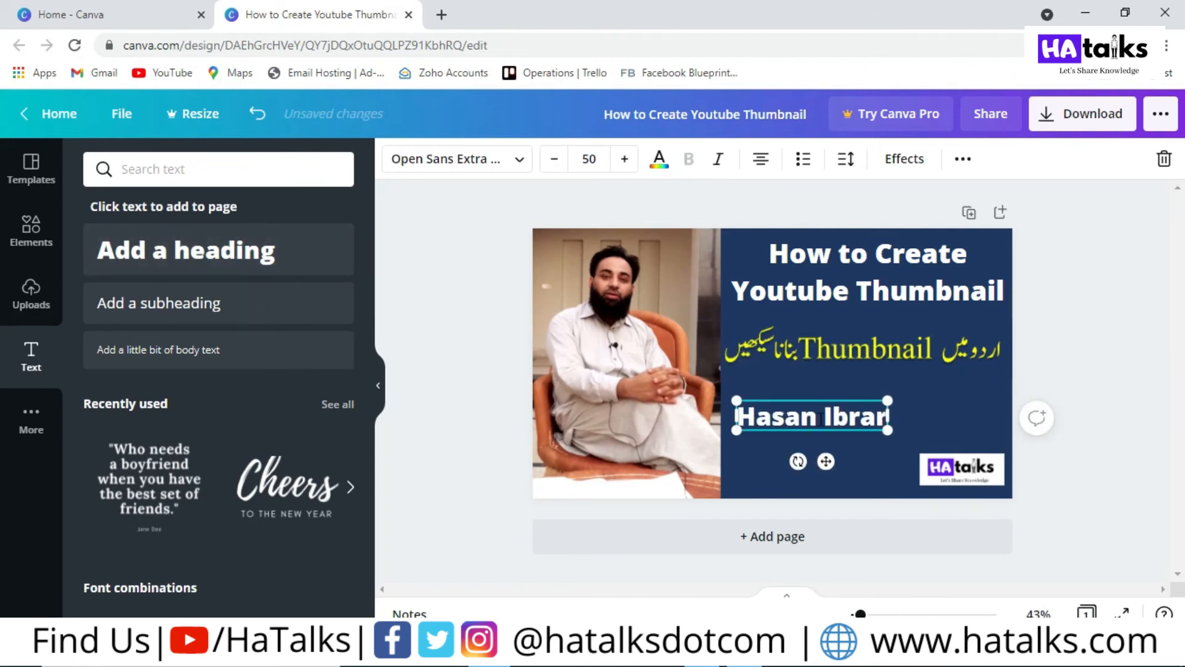
pyautogui.click(522, 159)
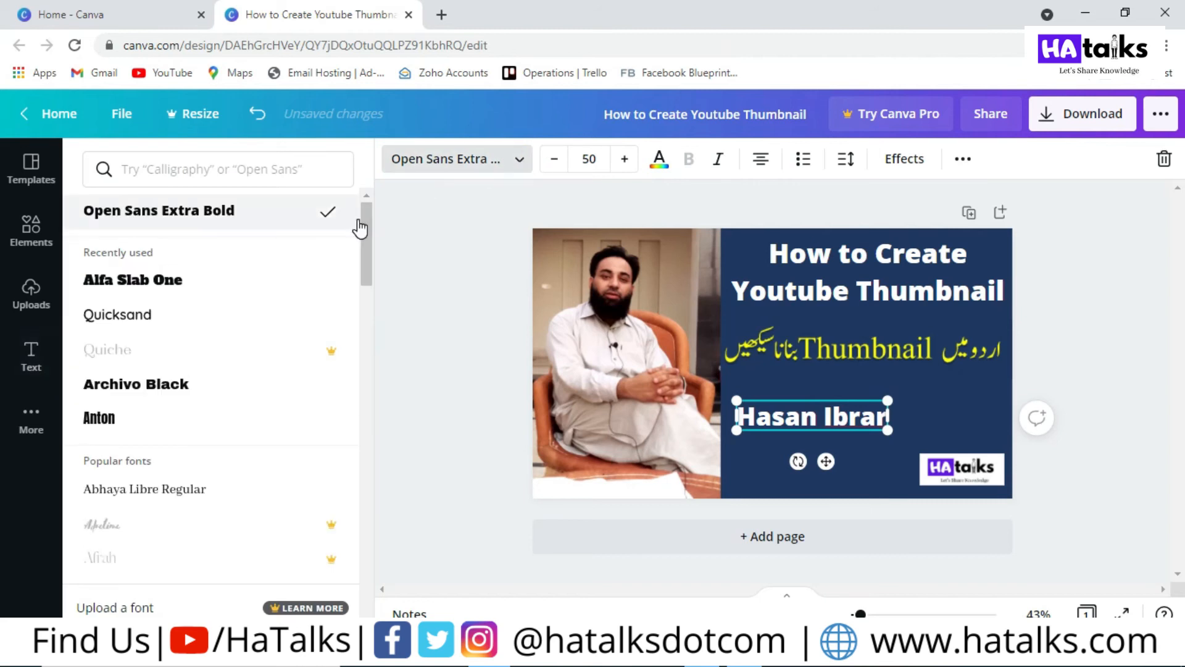
pyautogui.scroll(-10, 185, 371)
pyautogui.click(188, 366)
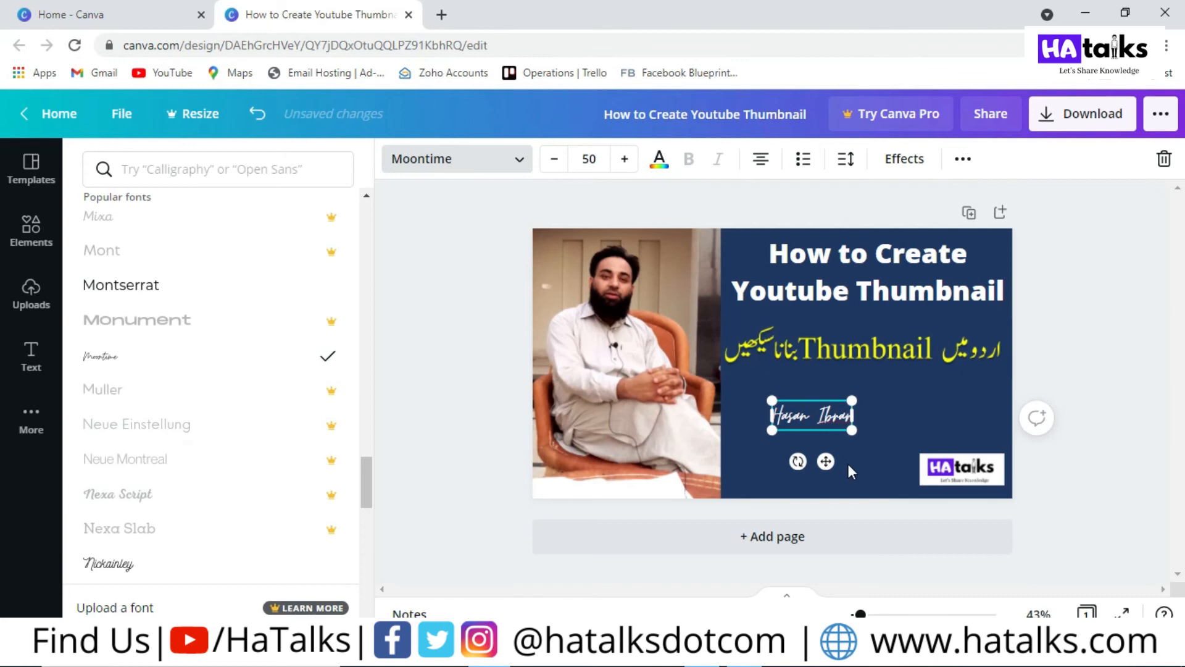
# Enlarge the presenter's name to a font size of about 91.7 and rotate it about -27° so it slants upward beside the logo.
pyautogui.moveTo(852, 429); pyautogui.dragTo(885, 442)
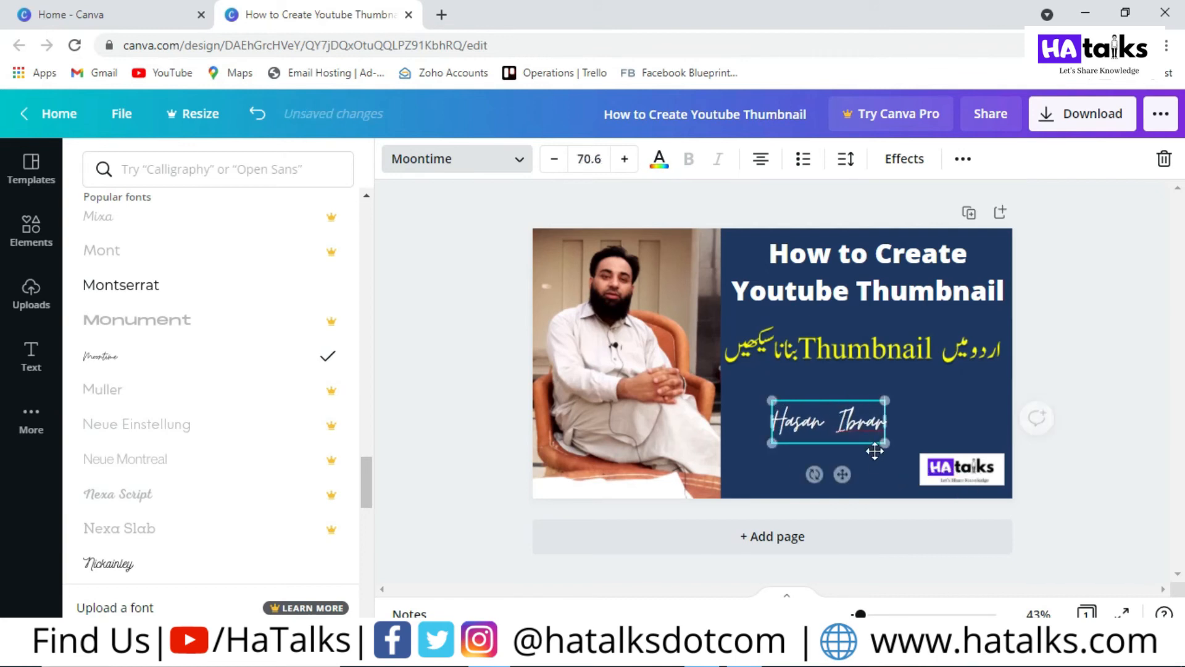
pyautogui.moveTo(815, 474); pyautogui.dragTo(839, 474)
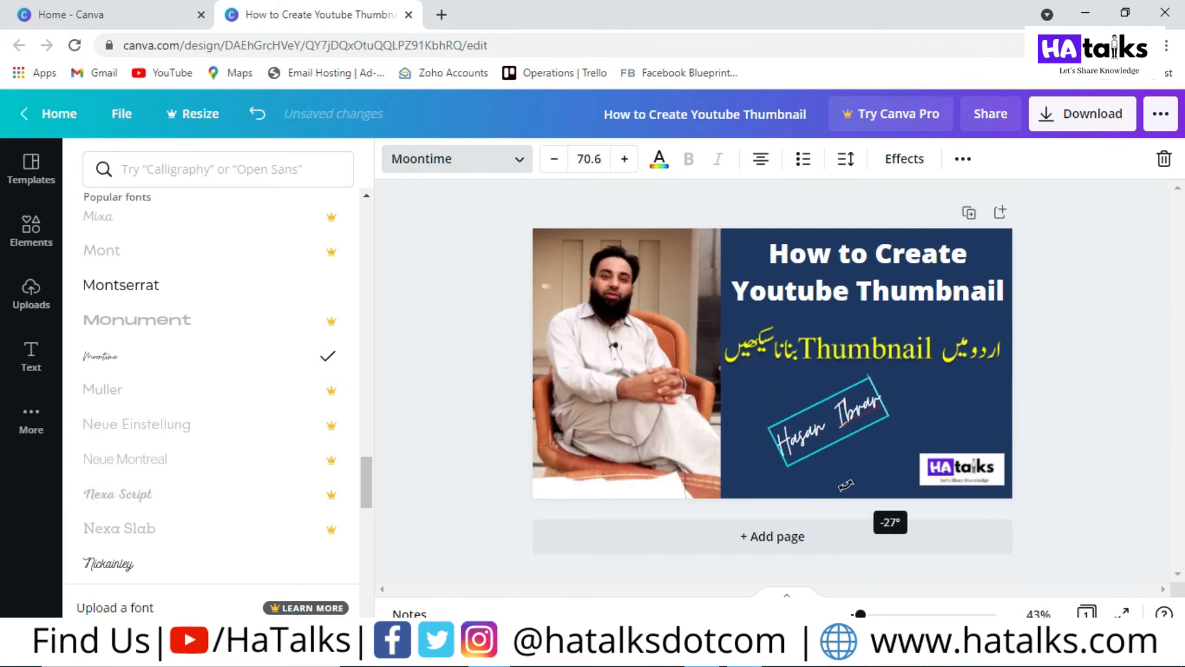
pyautogui.click(832, 398)
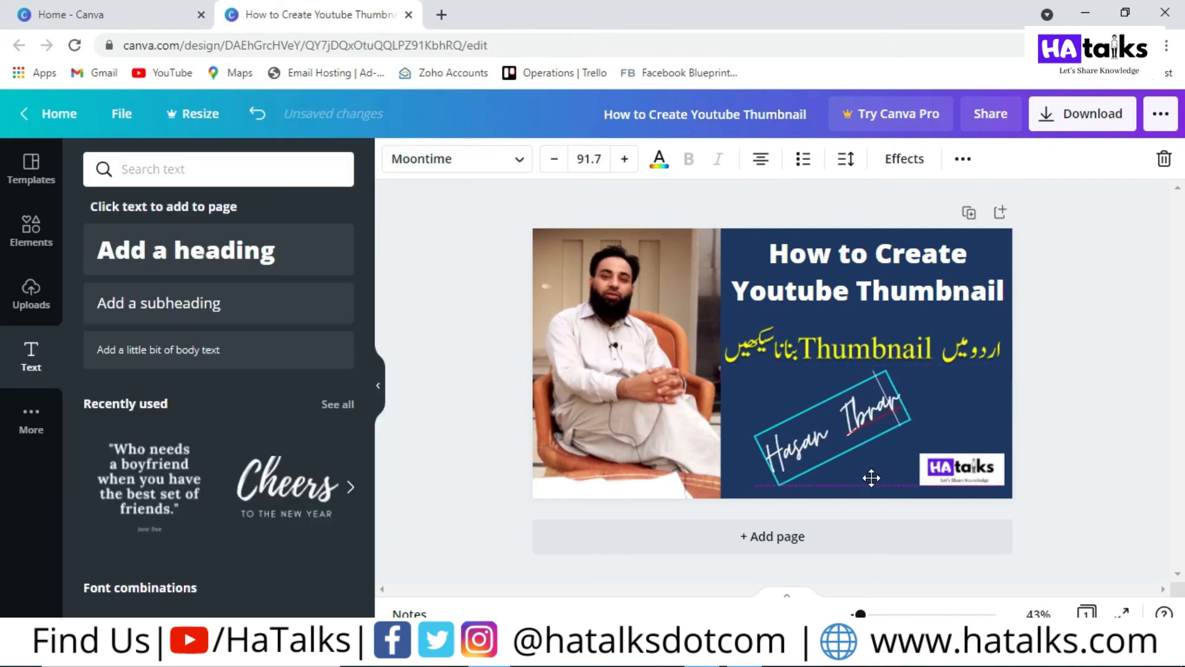
pyautogui.click(1064, 430)
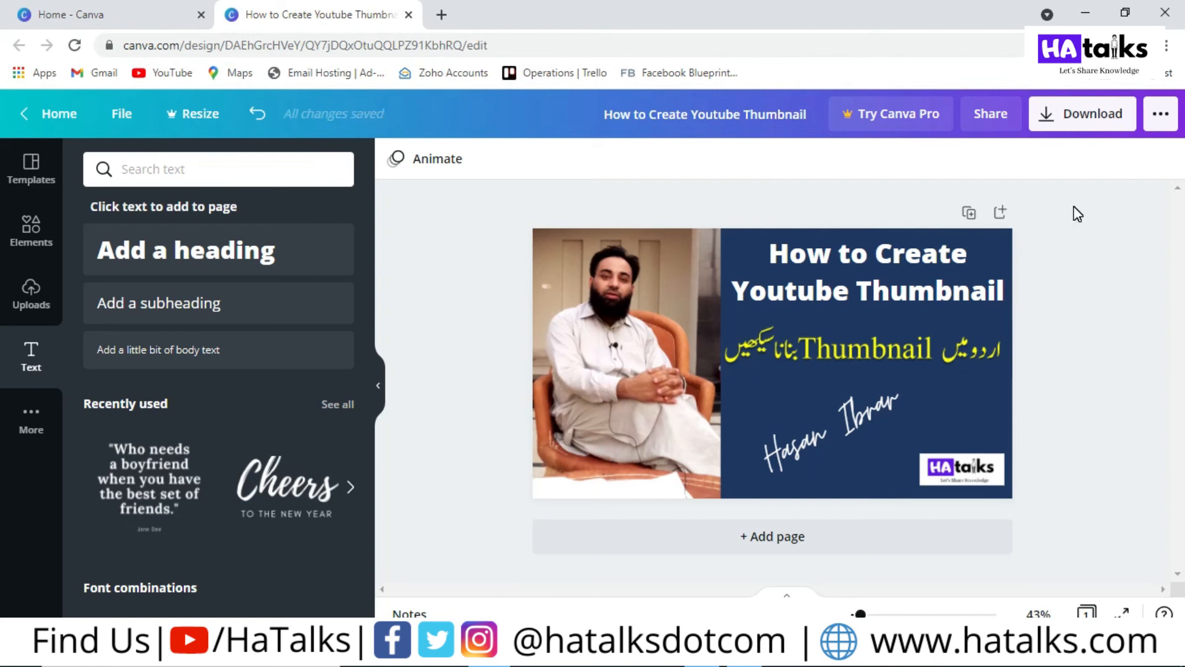
# Open the download options for the thumbnail design.
pyautogui.click(1072, 113)
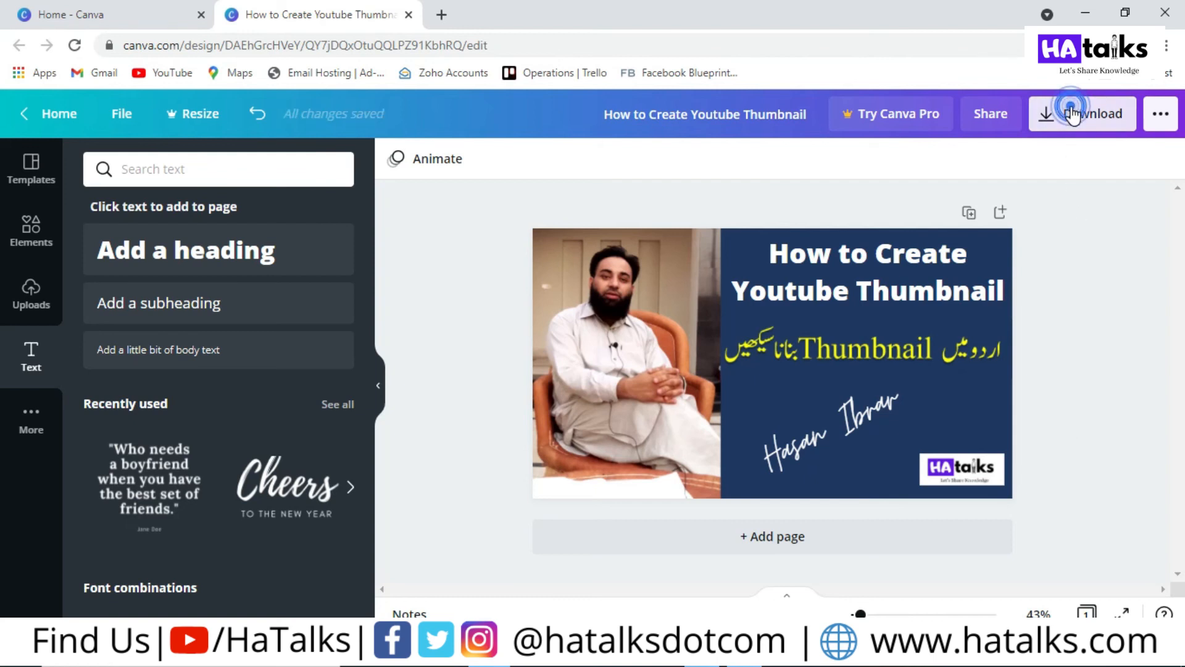